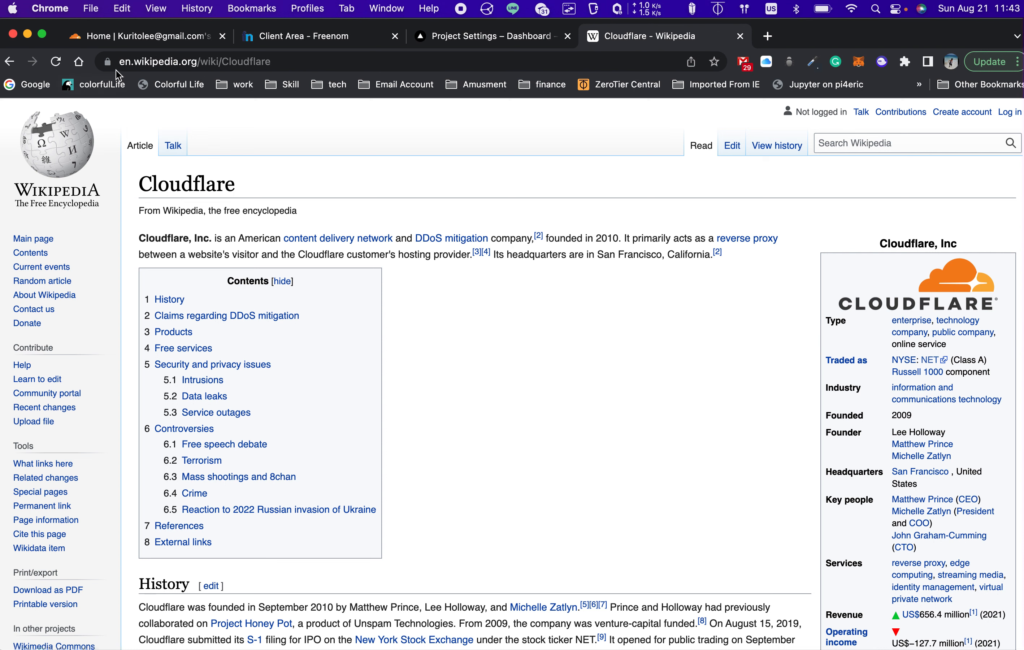
View the Wikipedia page's site information and look over the introduction and contents list of the Cloudflare article.
click(108, 63)
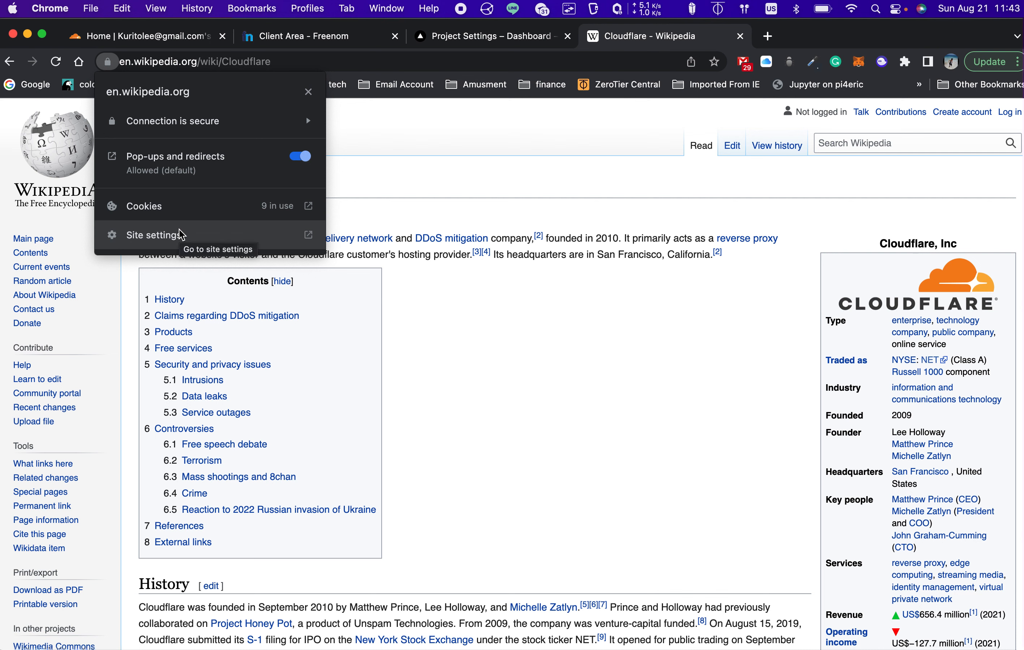
click(483, 273)
scroll(477, 311, down, 1)
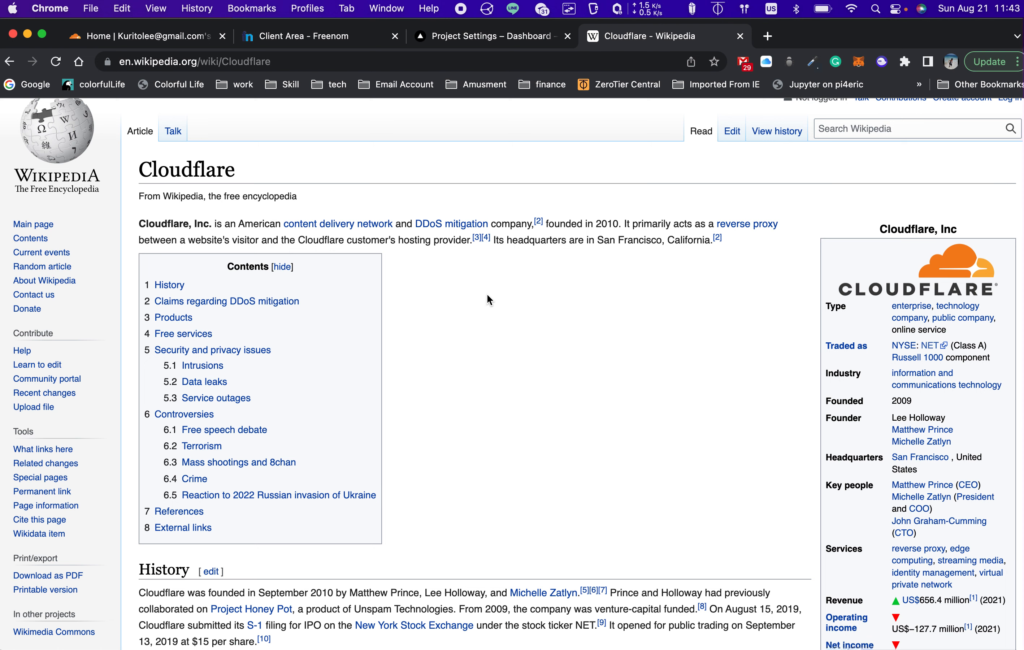
mouse_move(447, 227)
mouse_move(758, 232)
triple_click(303, 284)
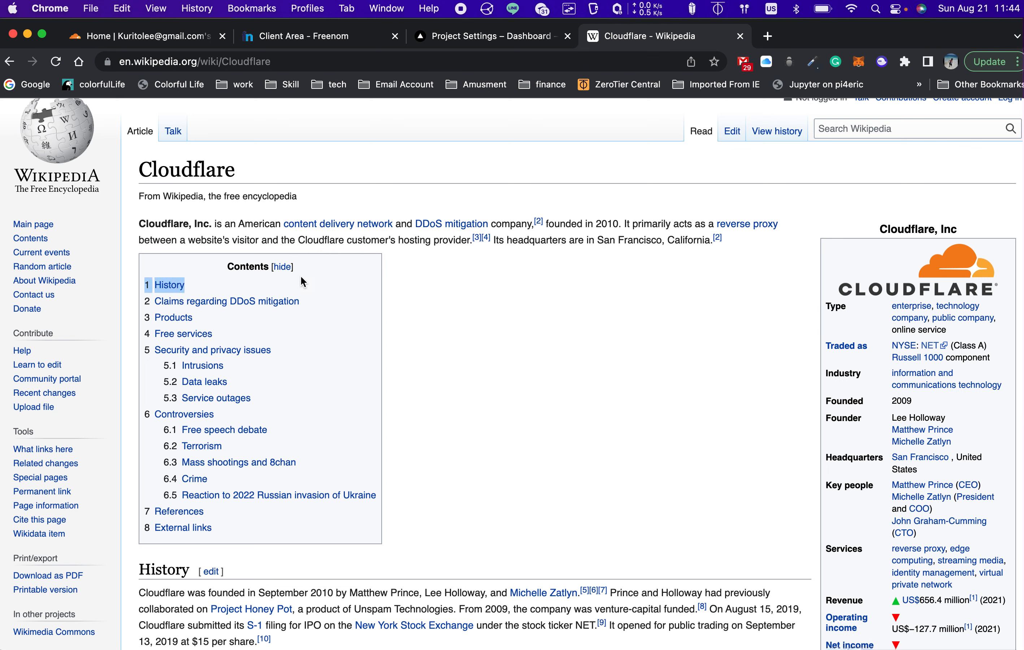
click(315, 275)
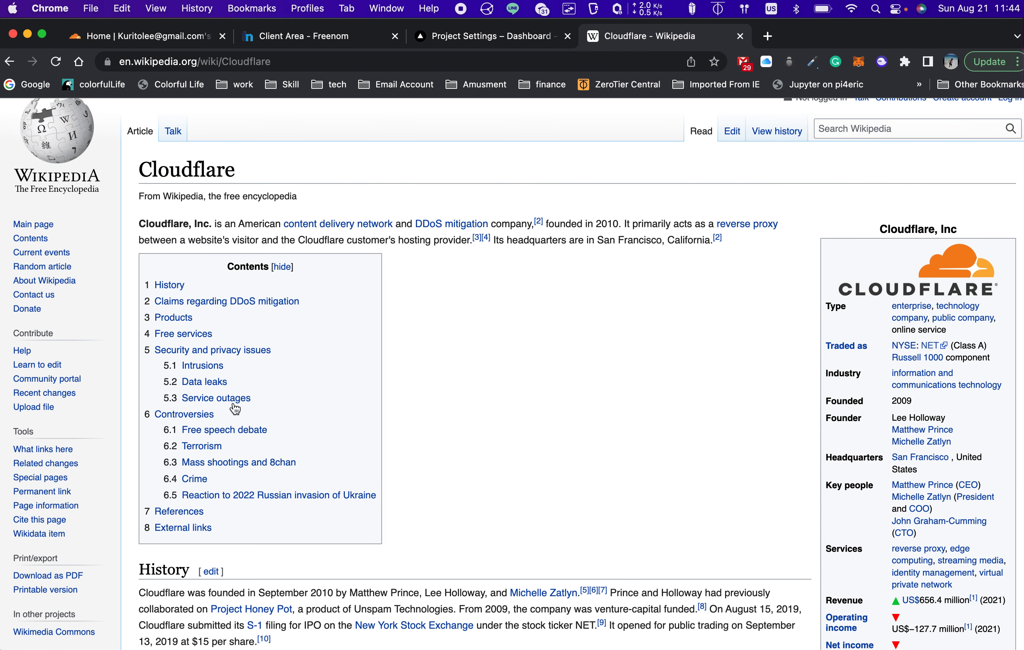
Read the article's DDoS mitigation and Products sections, highlighting the words "DDoS" and "a reverse proxy".
scroll(233, 444, down, 2)
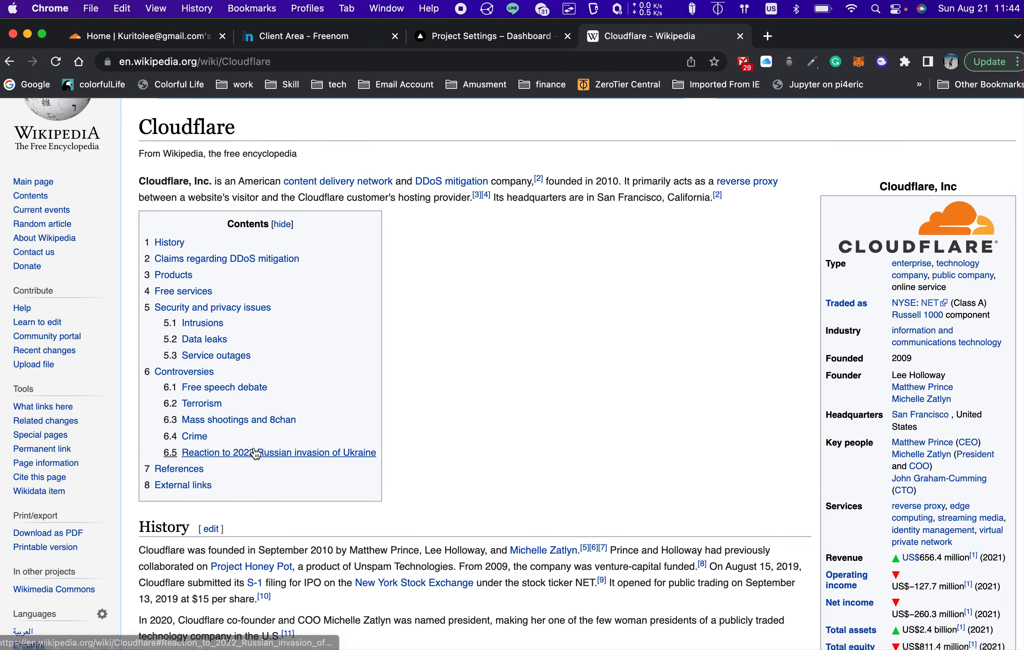
scroll(256, 452, down, 4)
scroll(256, 452, down, 10)
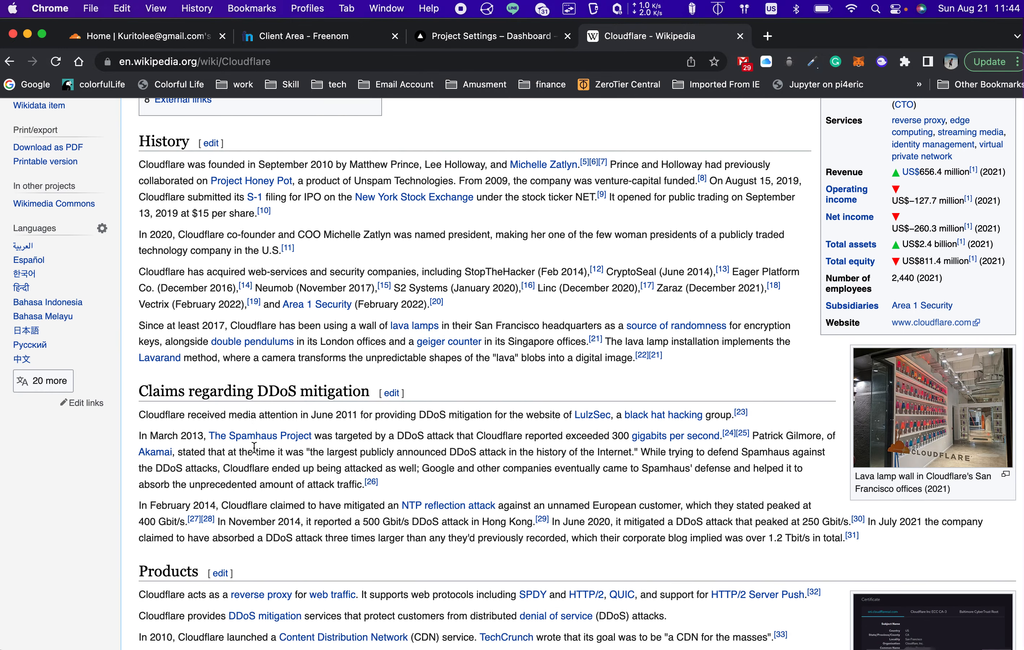
drag(257, 374, 303, 372)
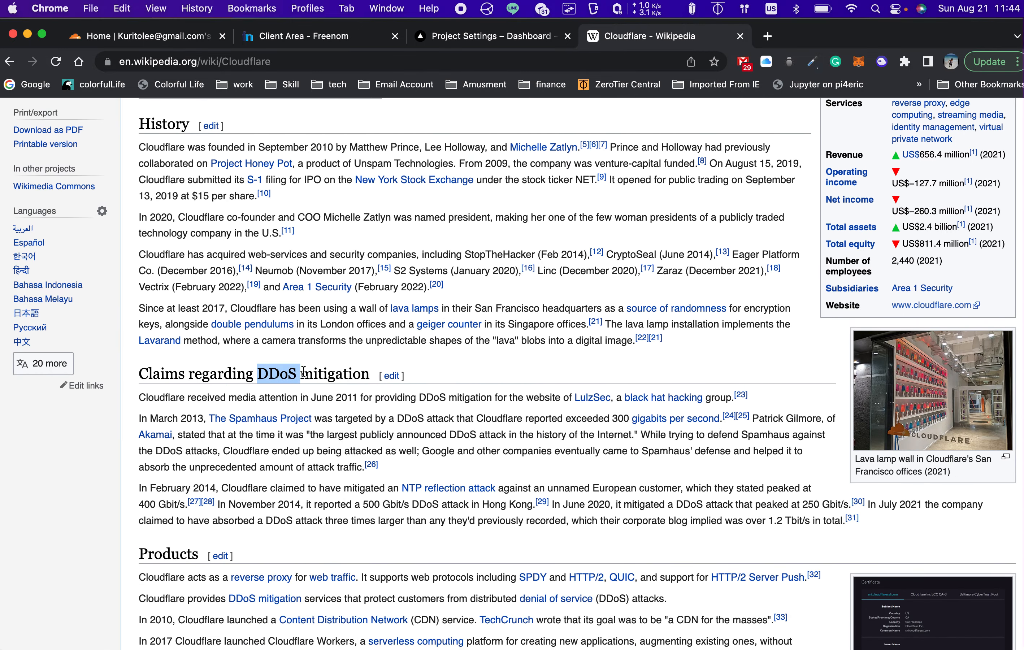
scroll(304, 371, down, 4)
scroll(304, 370, down, 1)
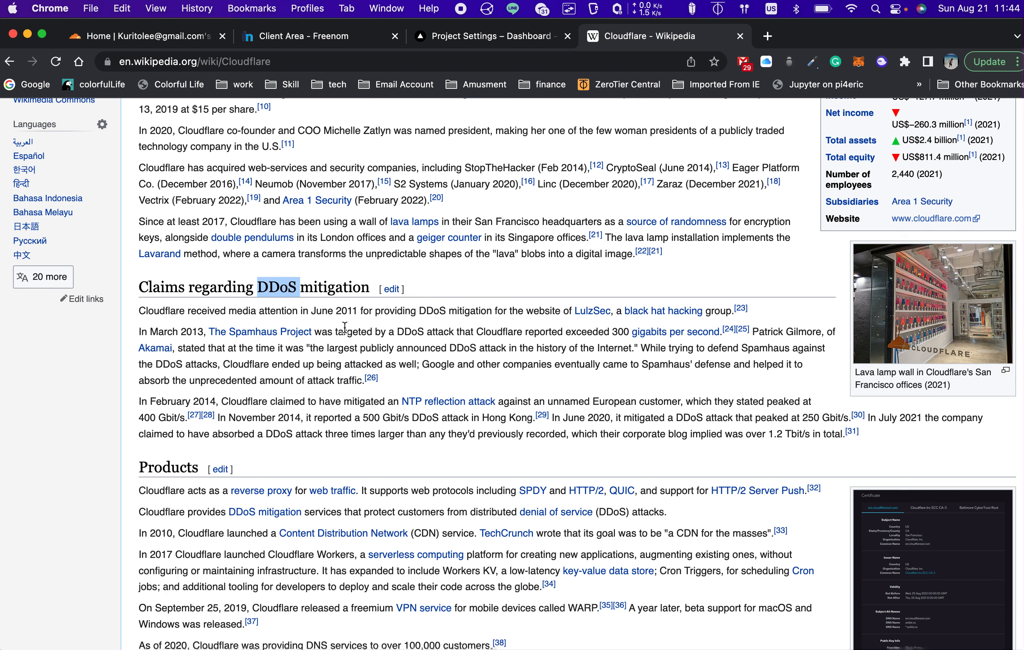
scroll(329, 416, down, 4)
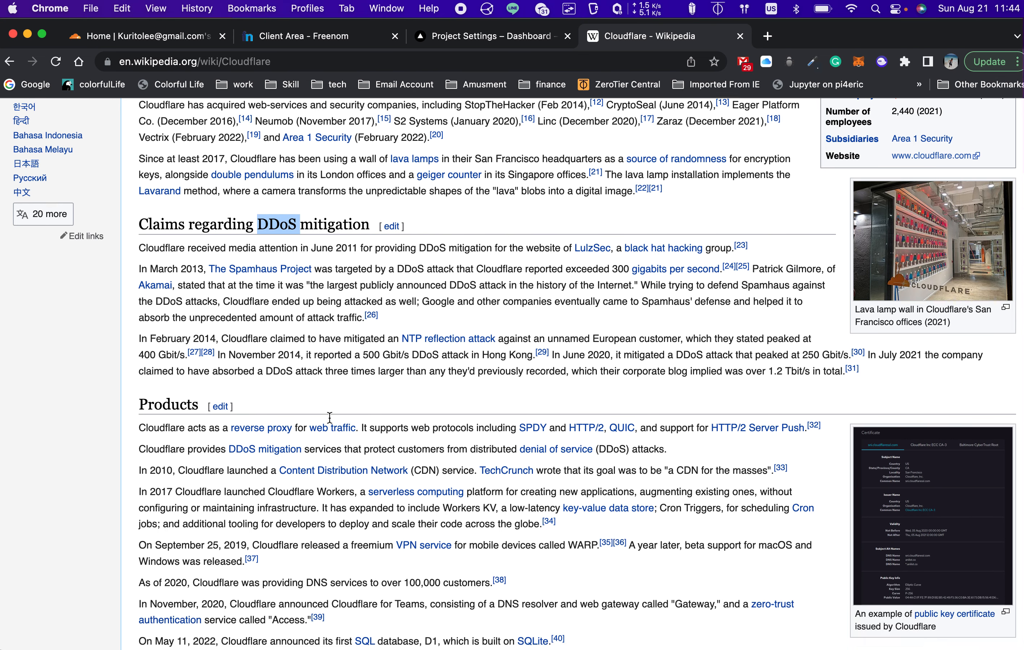
drag(223, 427, 303, 426)
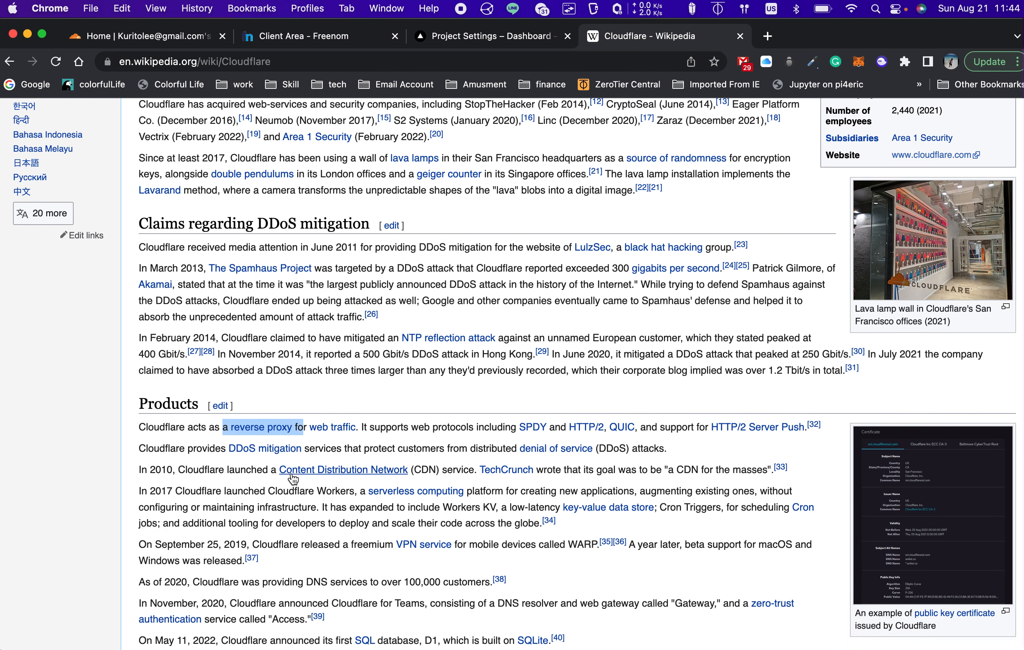
scroll(293, 478, down, 1)
scroll(293, 478, down, 5)
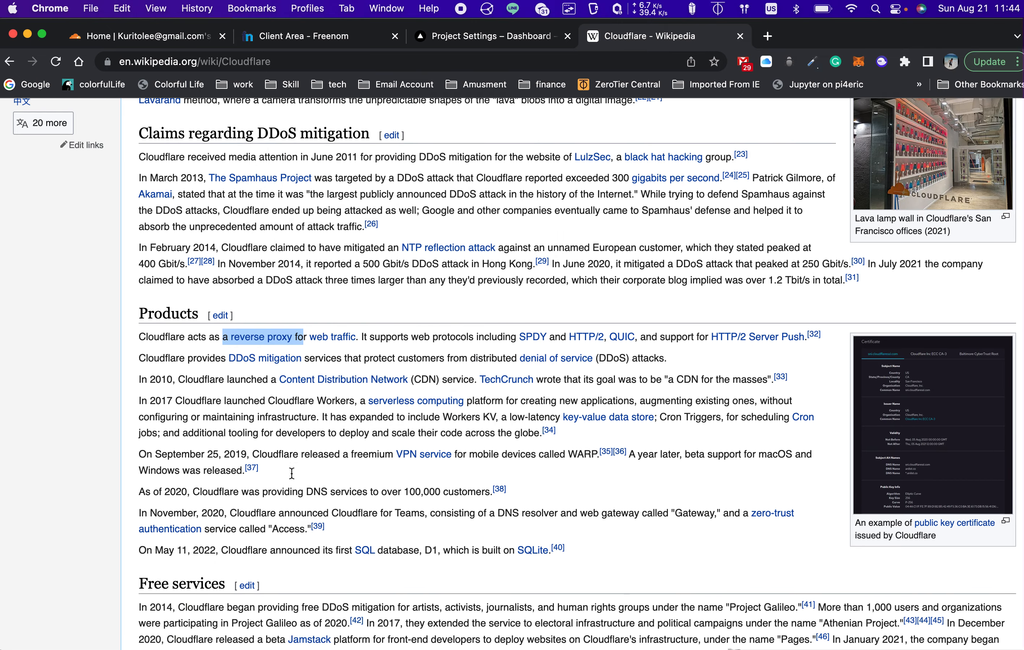
scroll(614, 344, down, 1)
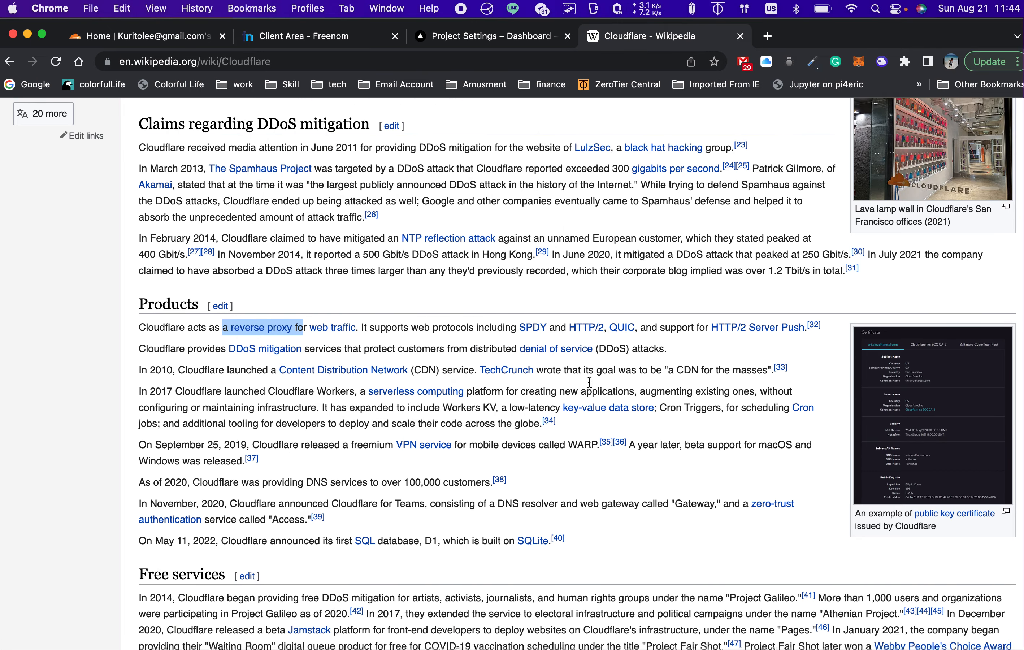
scroll(615, 399, down, 1)
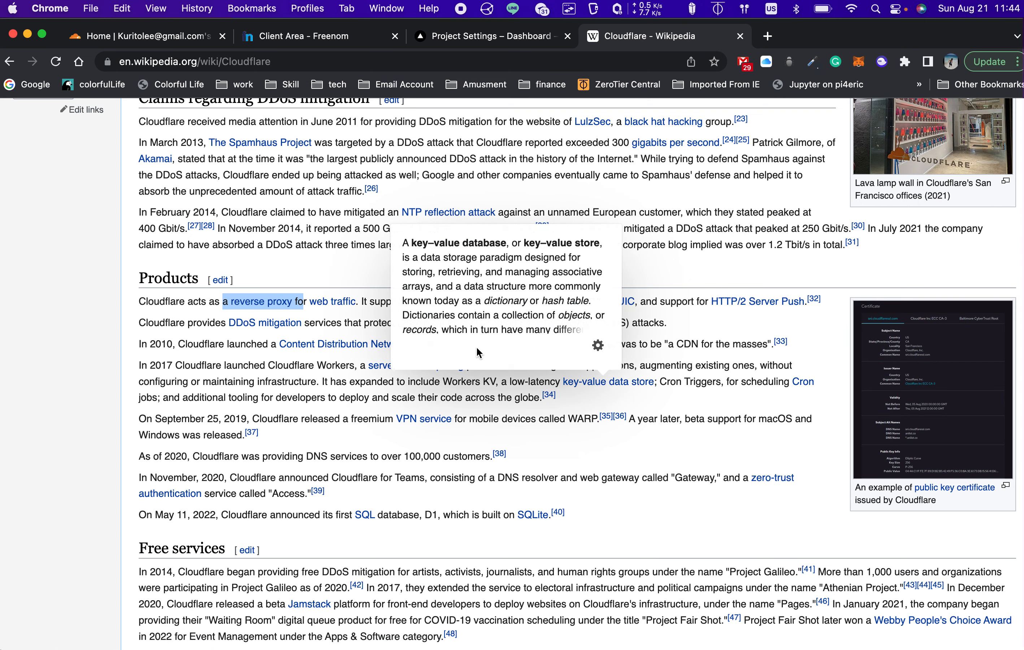
Highlight the Content Distribution Network (CDN) service under Products and look over the rest of that section and Free services.
drag(274, 349, 455, 346)
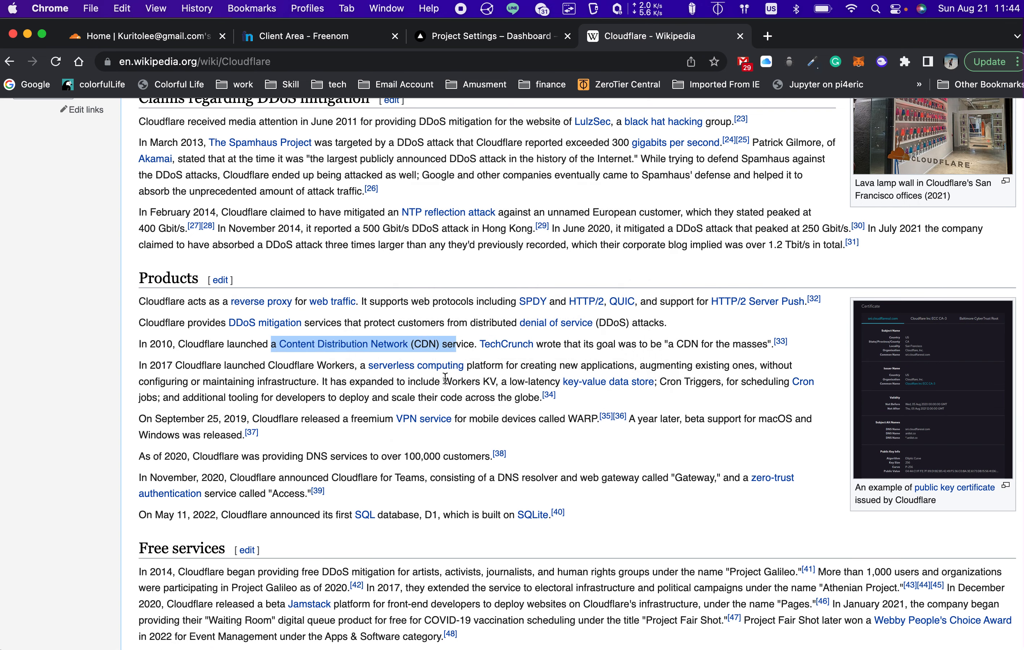
scroll(445, 377, down, 2)
scroll(445, 377, down, 3)
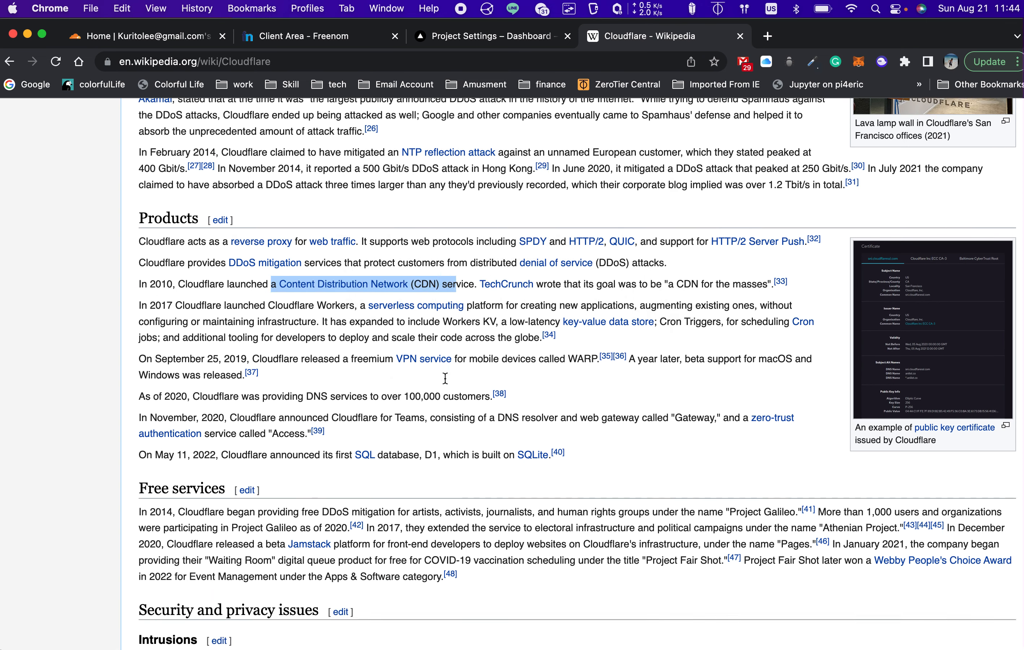
scroll(445, 377, down, 1)
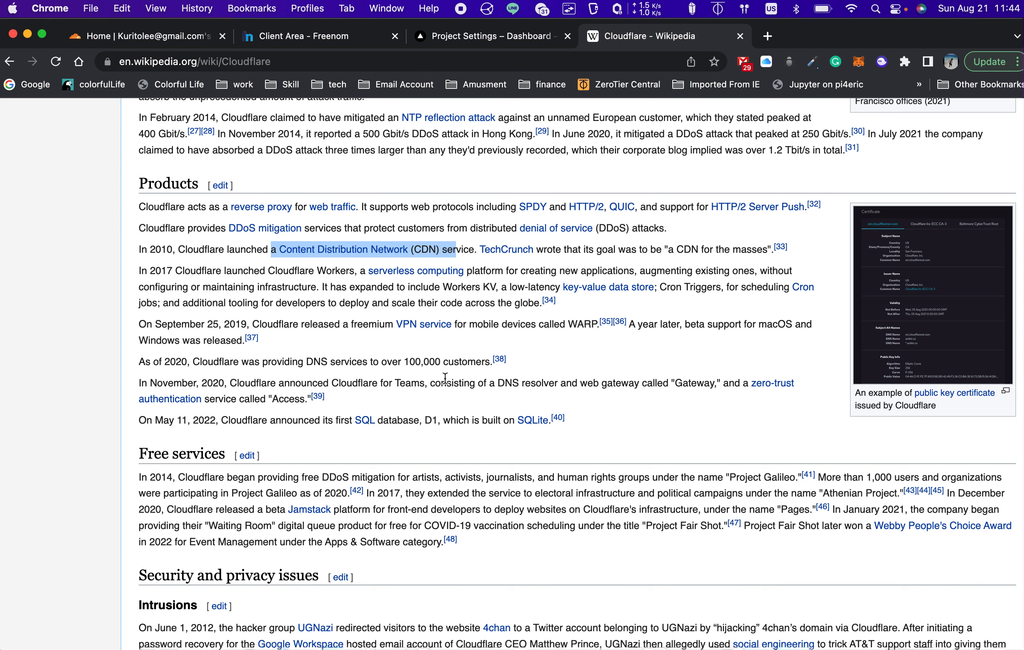
scroll(445, 378, down, 2)
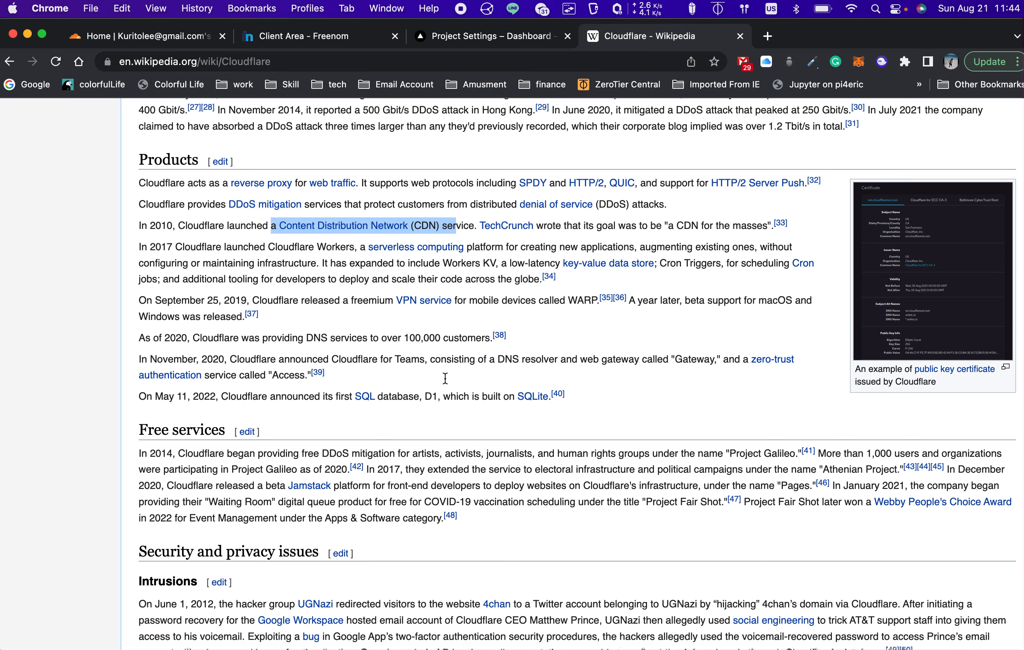
scroll(445, 377, up, 5)
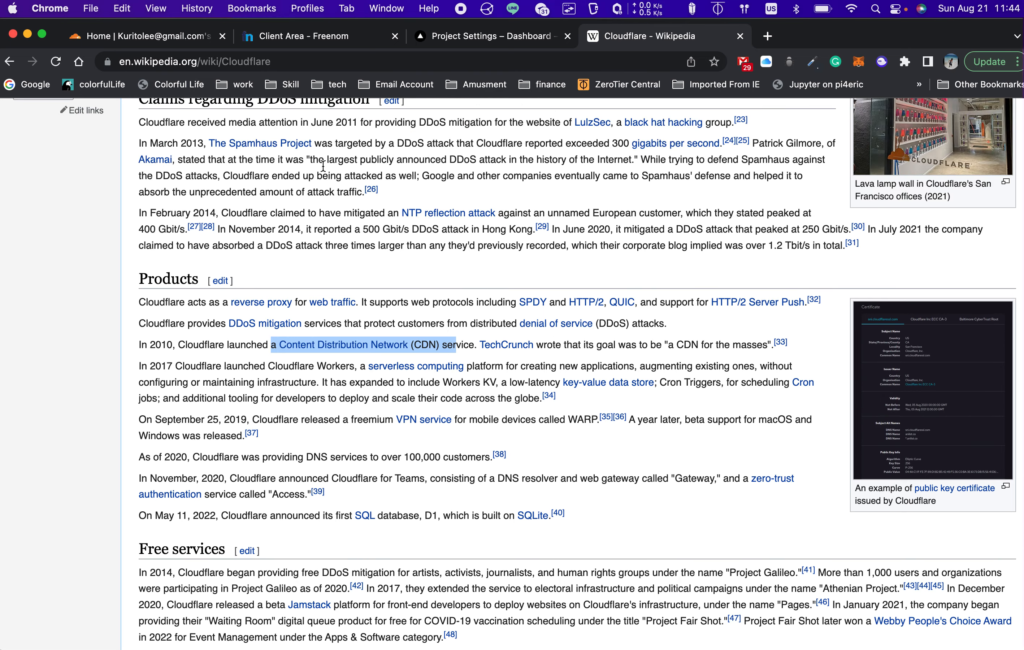
scroll(265, 224, up, 8)
scroll(265, 223, up, 5)
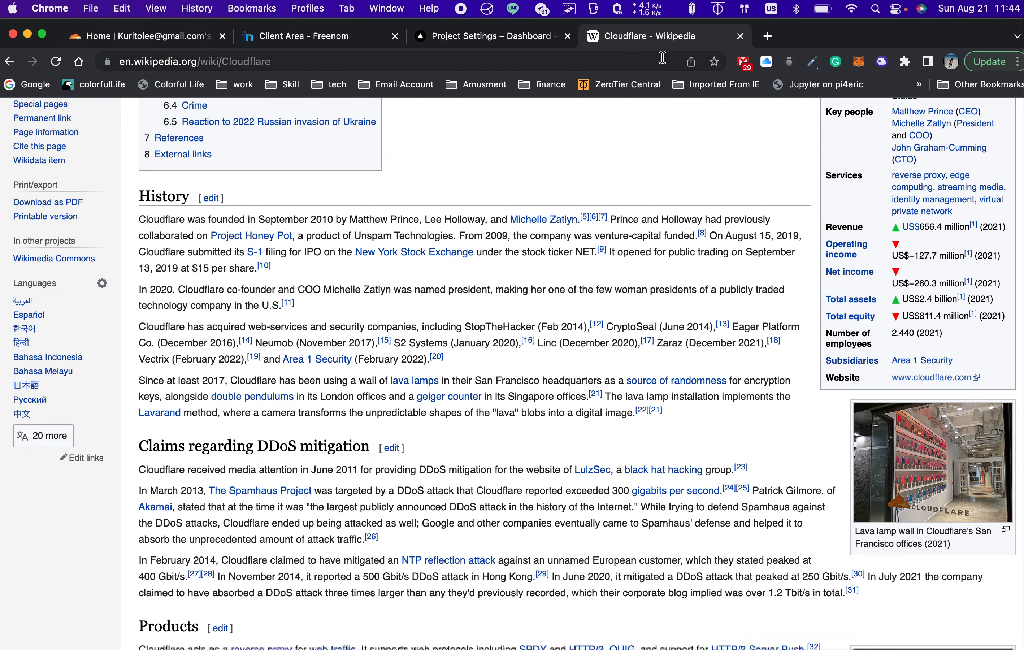
Search Google for "cloudFlare login" in a new browser tab and open the dash.cloudflare.com result.
click(778, 42)
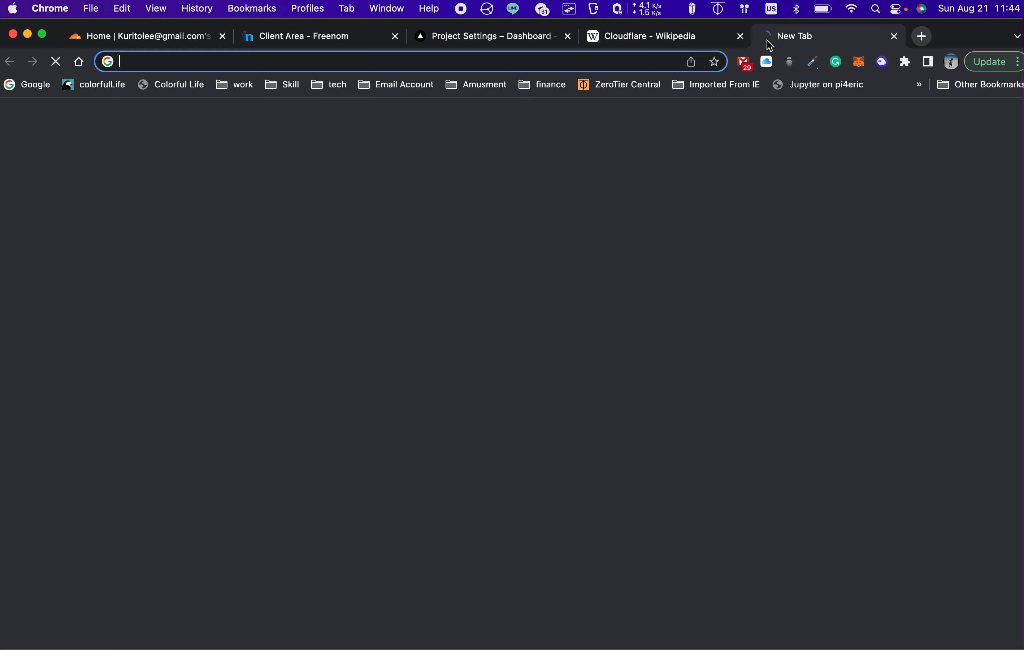
click(448, 62)
text(s)
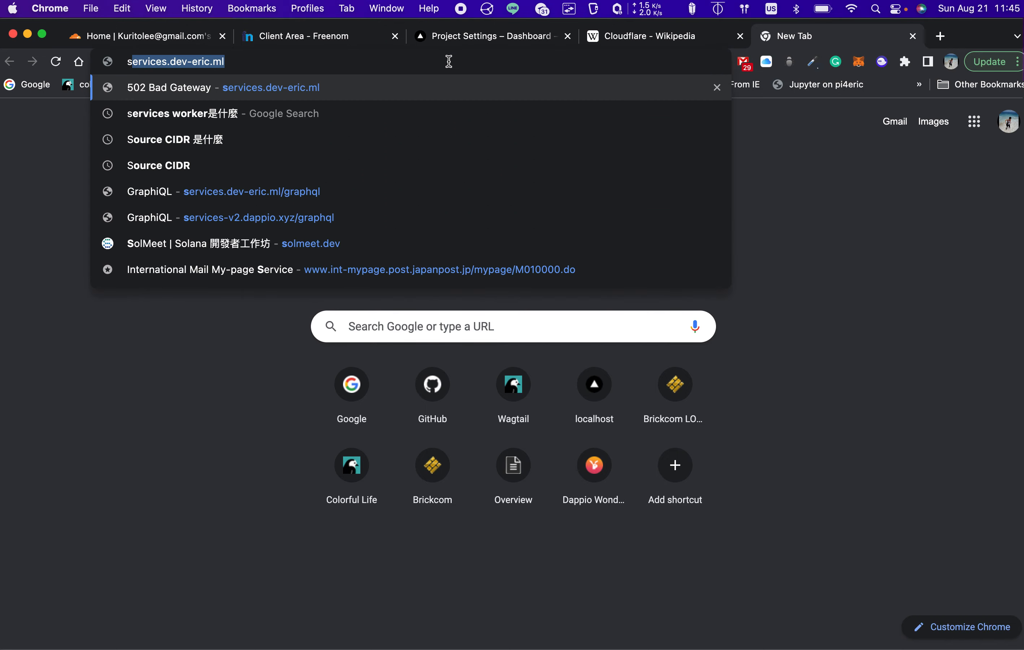
text(ol)
key(BackSpace)
key(BackSpace)
key(BackSpace)
text(clou)
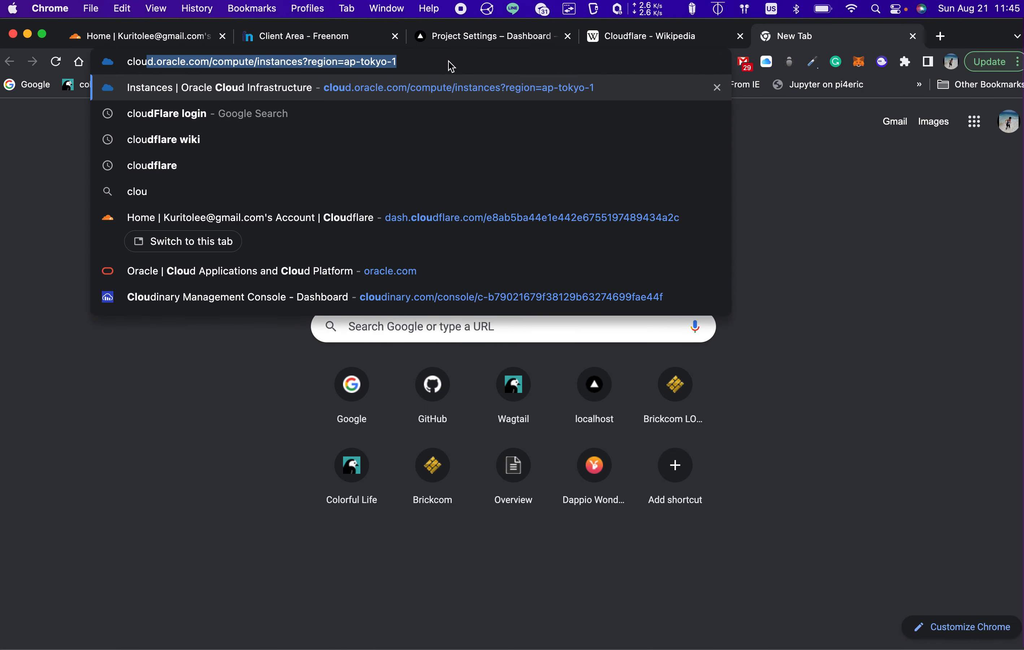
text(d)
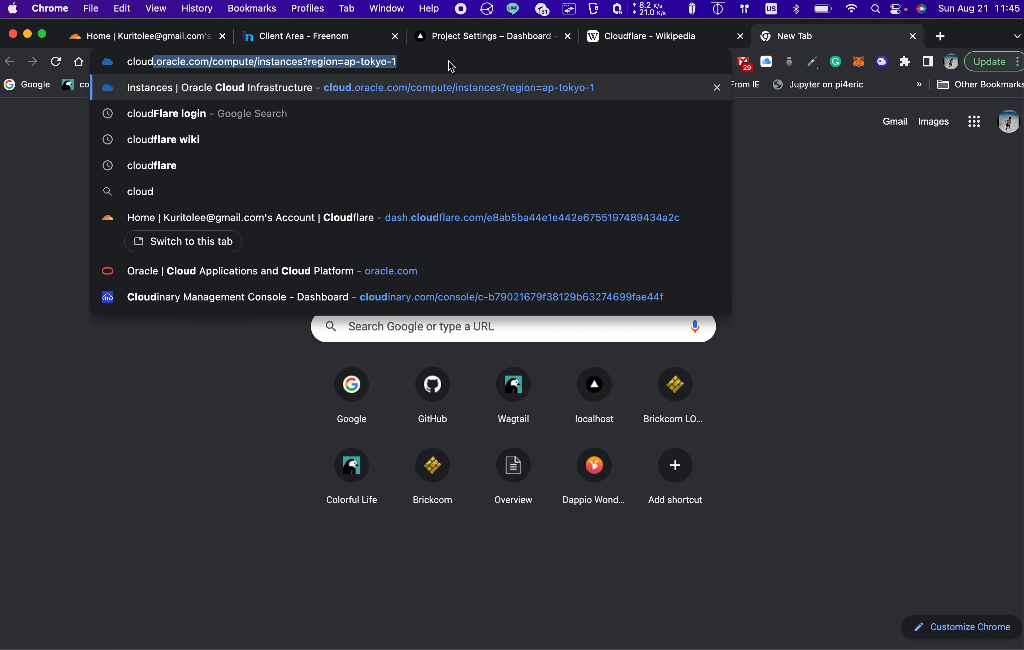
text(fla)
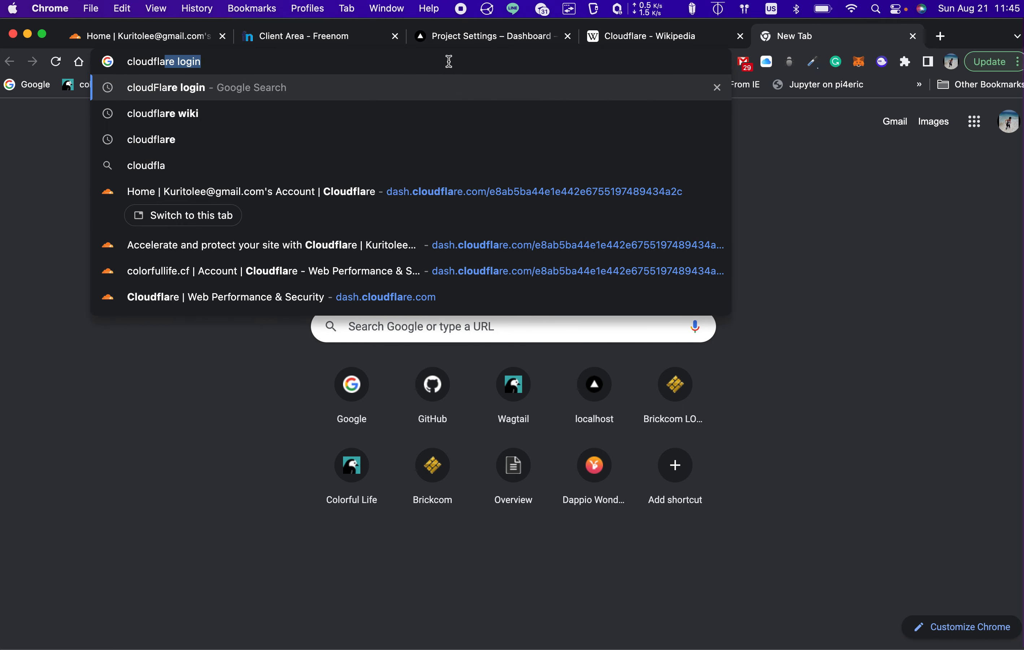
key(Return)
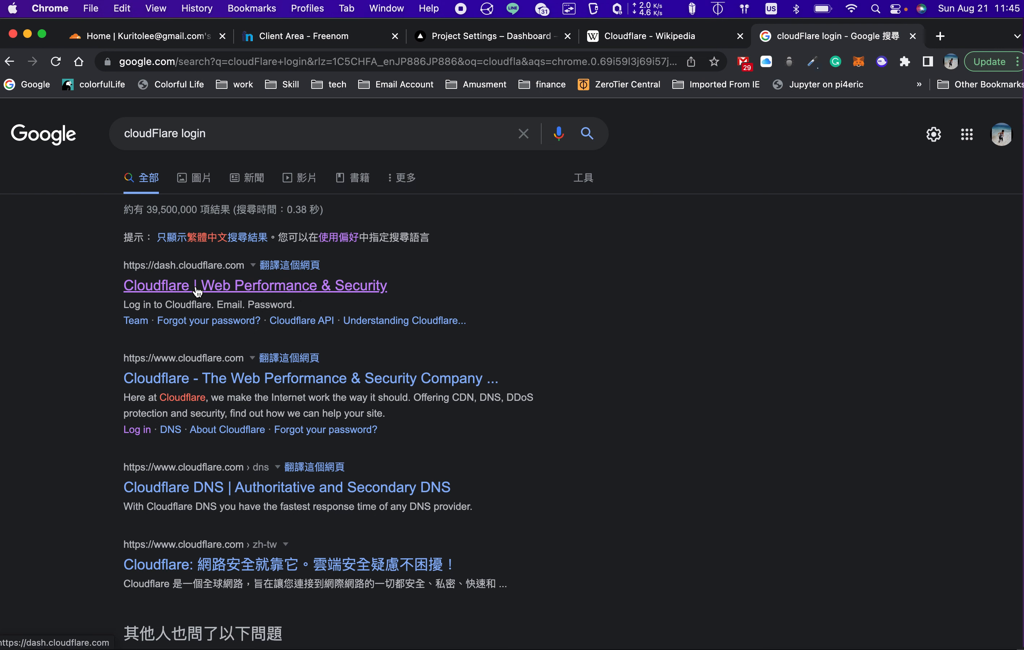
click(216, 289)
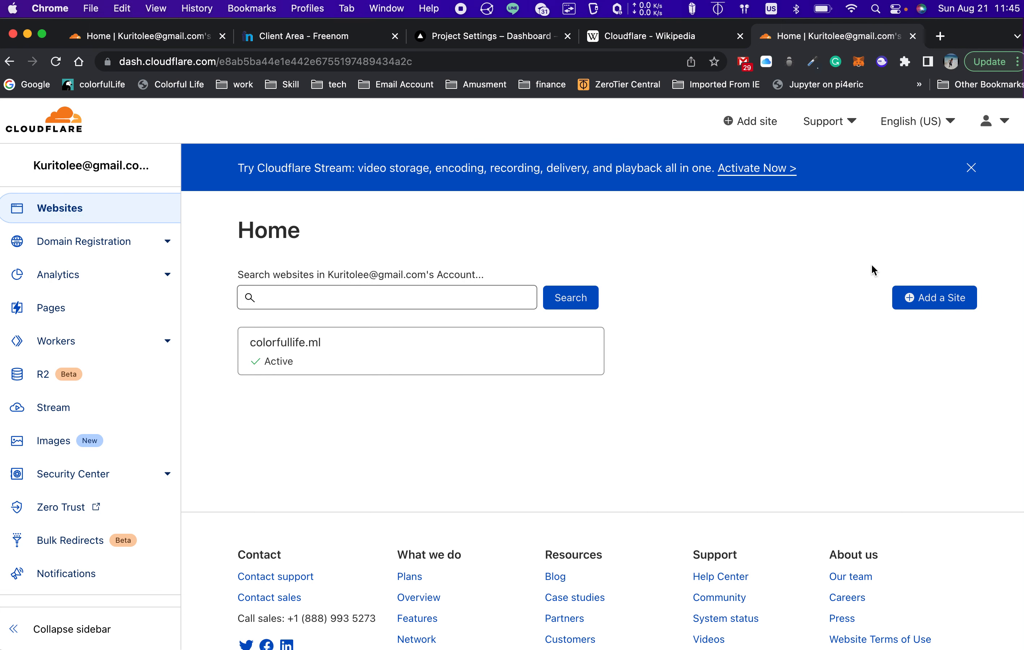
Open the Cloudflare form for adding a site, check the domain in Freenom, and place the form's browser tab beside Freenom's.
click(940, 305)
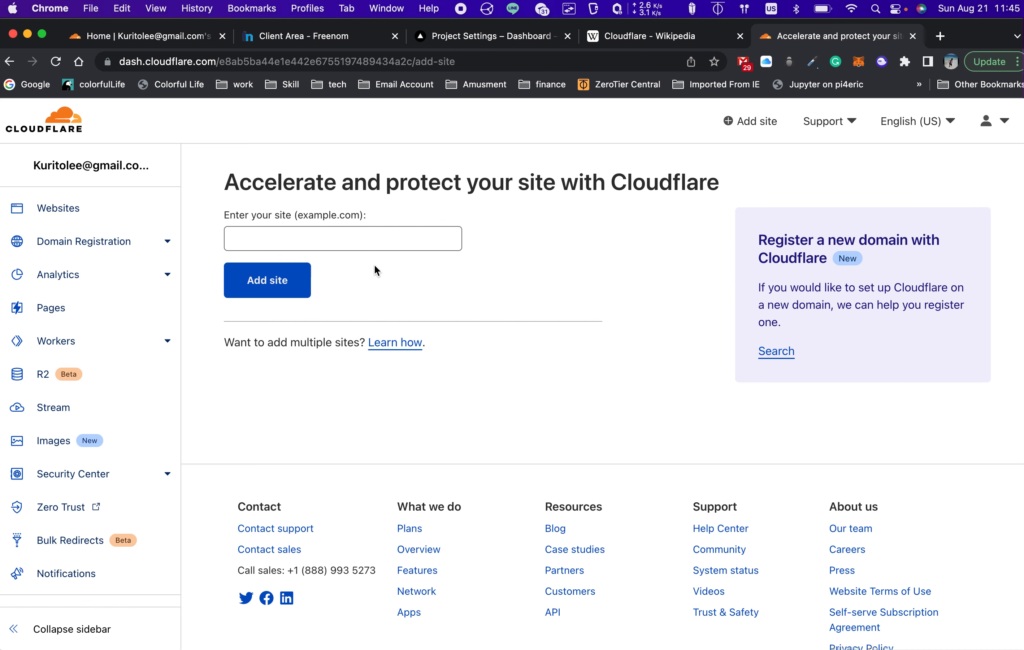
click(341, 40)
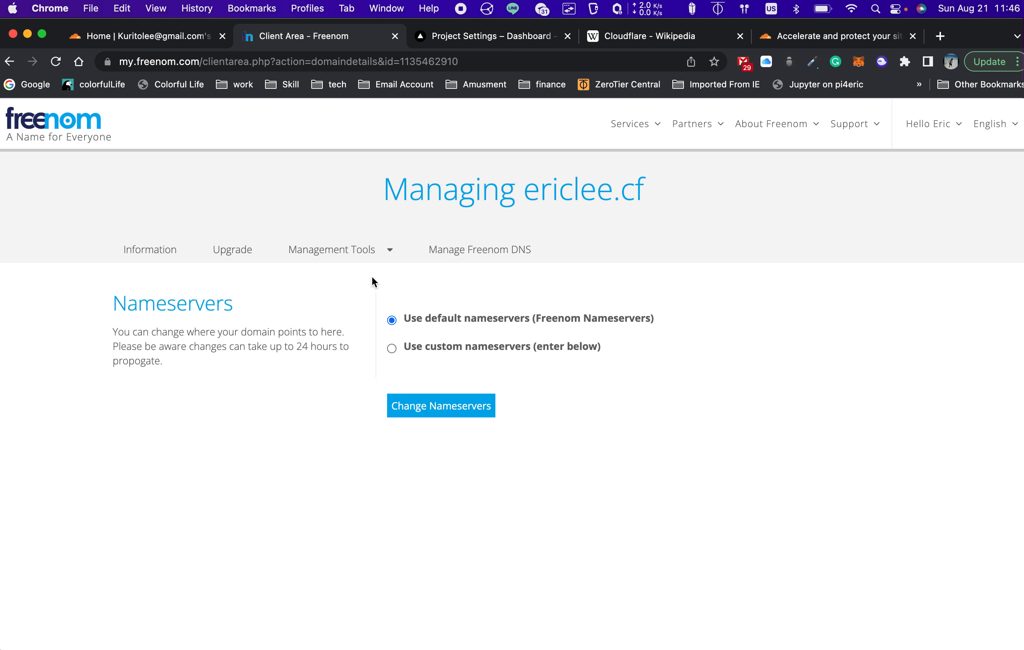
click(787, 36)
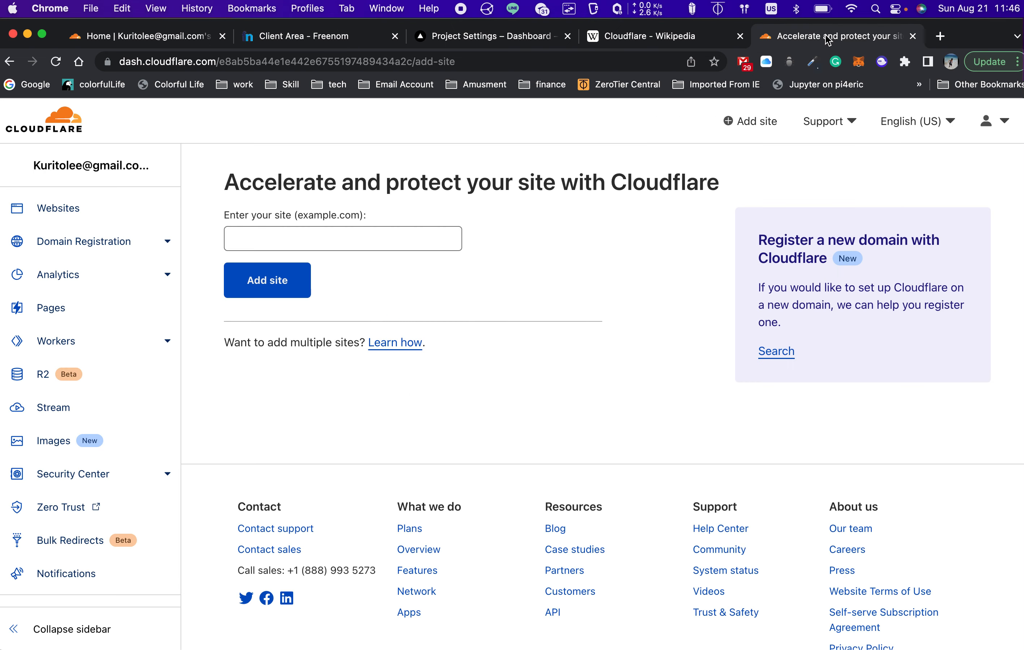
drag(823, 37, 447, 45)
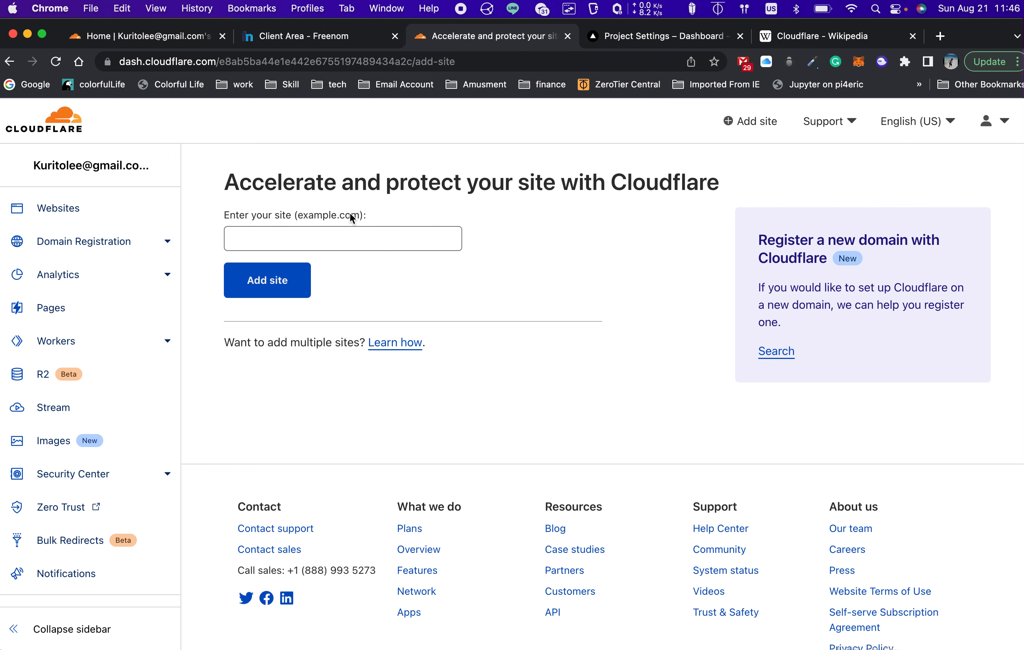
Add ericlee.cf as the new site in Cloudflare.
click(348, 239)
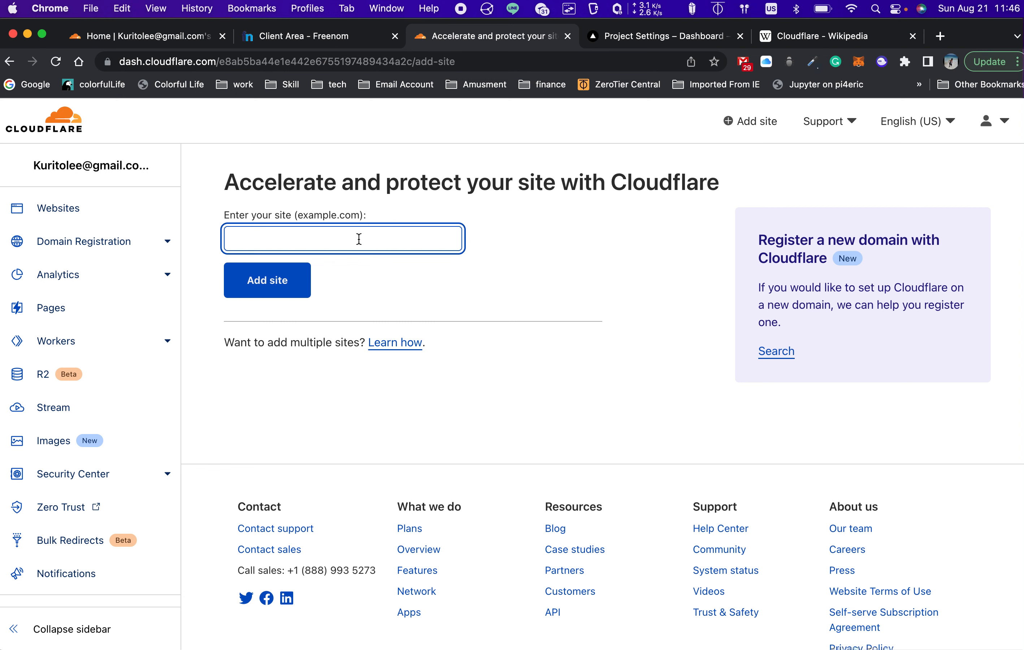
text(eric.lee.cf)
click(277, 291)
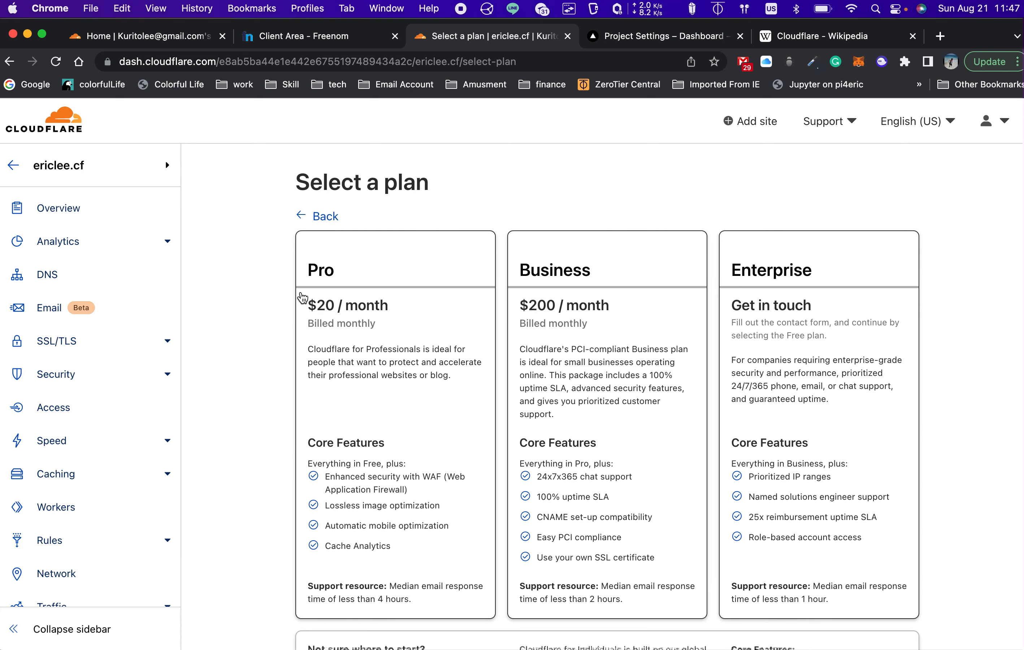
Choose the Free plan for ericlee.cf and continue without DNS records, confirming that they are added later.
scroll(384, 275, down, 6)
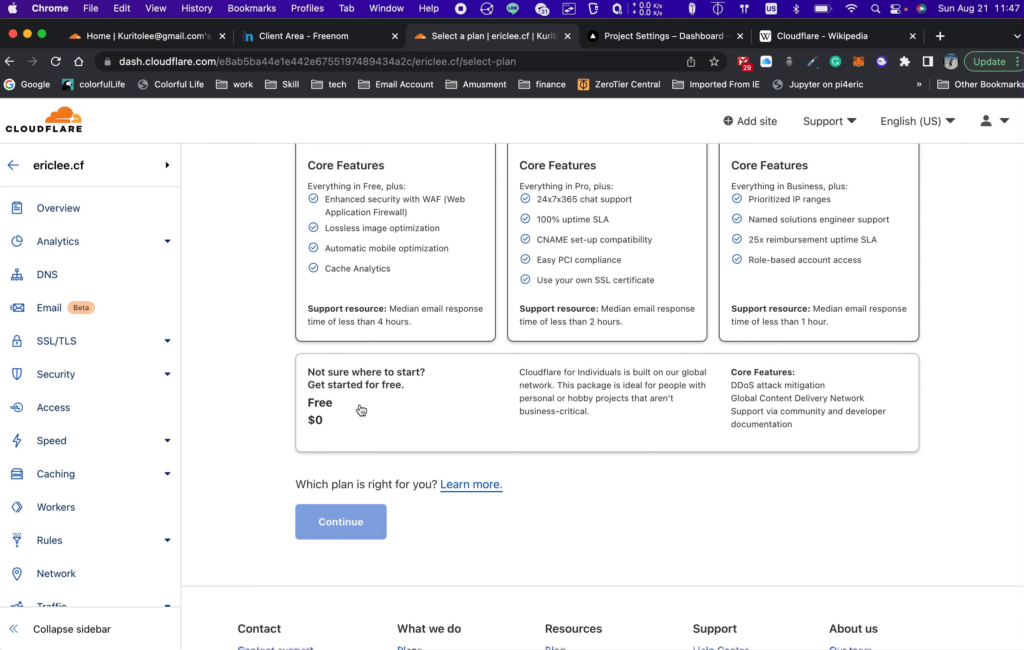
click(380, 411)
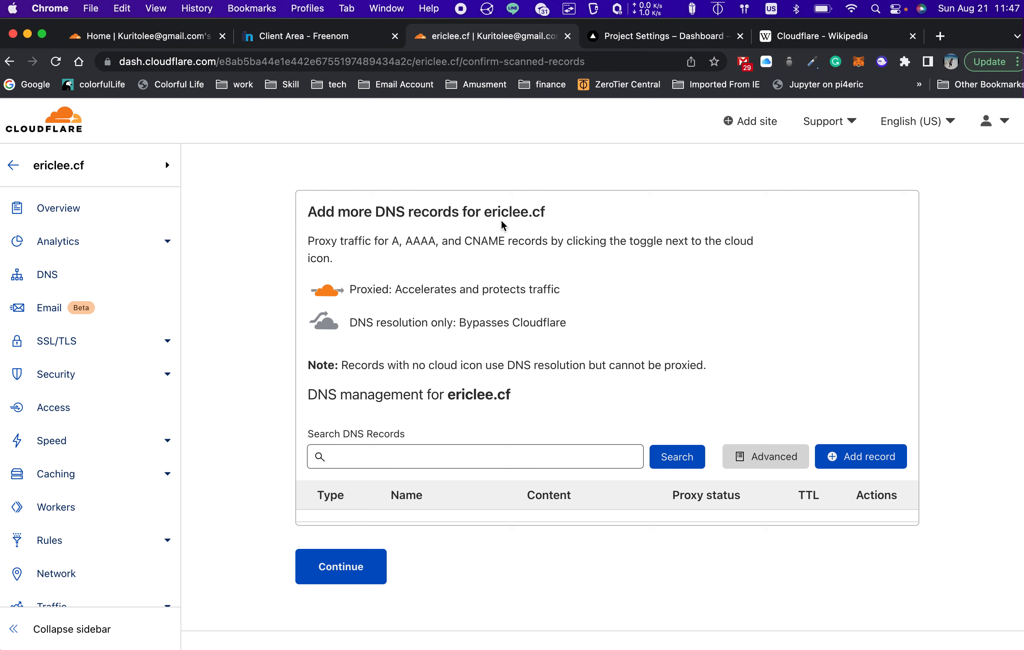
click(459, 446)
click(358, 571)
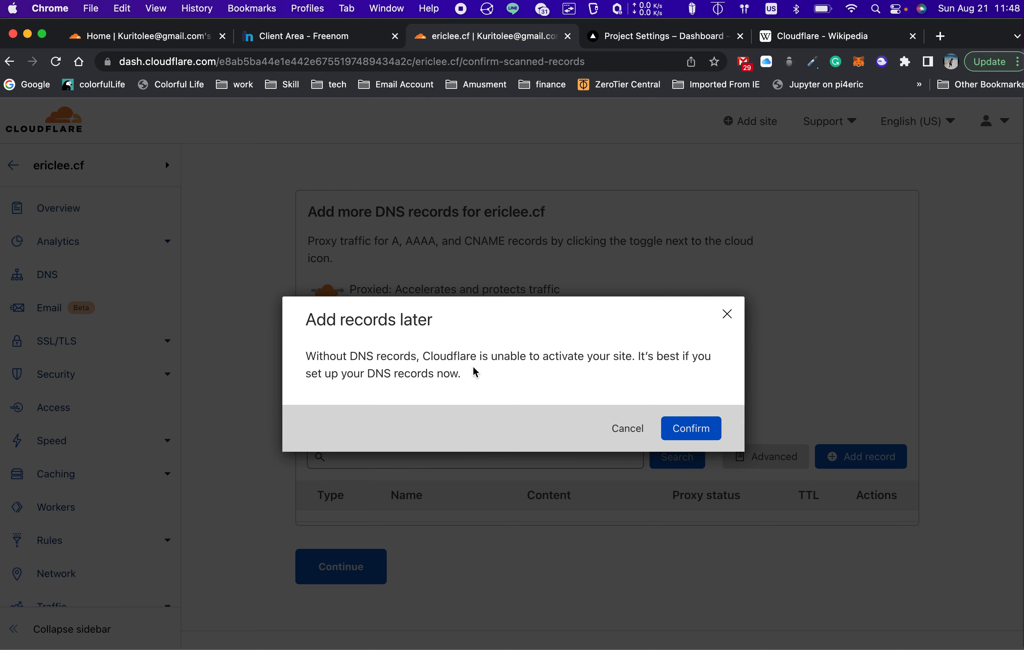
click(715, 426)
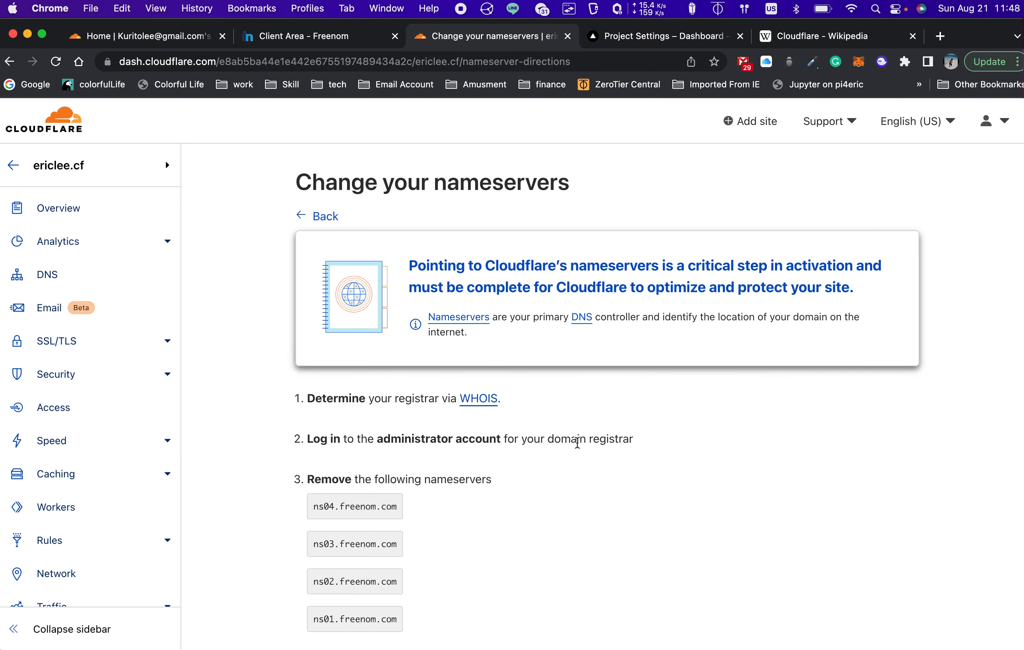
Read Cloudflare's instructions for changing the nameservers, highlighting "domain registrar" in the login instruction.
scroll(577, 442, down, 2)
scroll(577, 443, up, 2)
scroll(438, 449, down, 2)
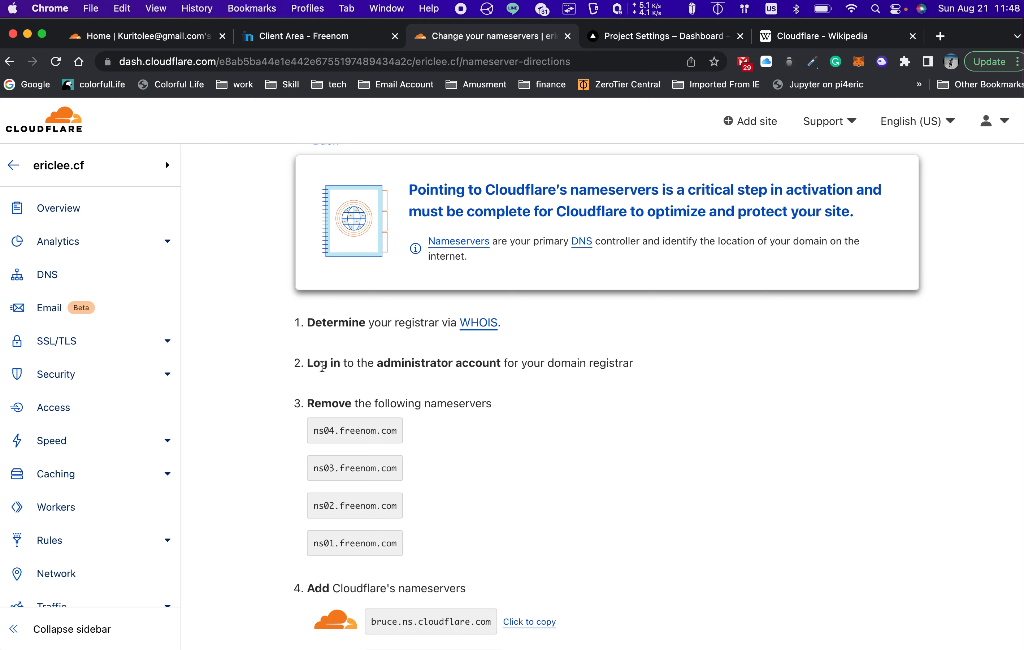
drag(376, 366, 634, 365)
scroll(523, 418, down, 3)
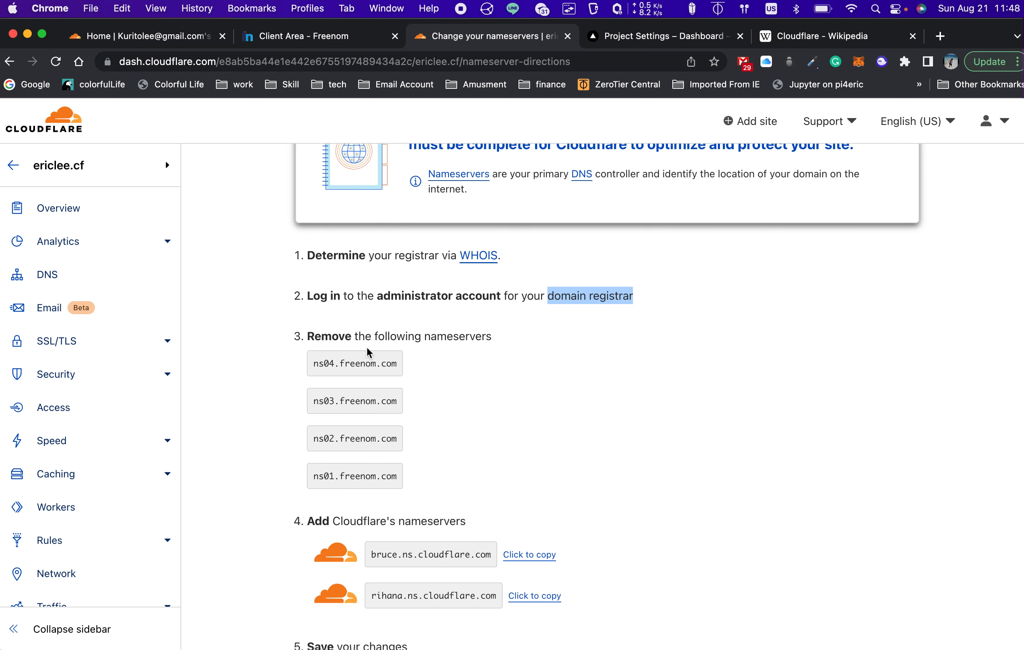
scroll(361, 483, down, 2)
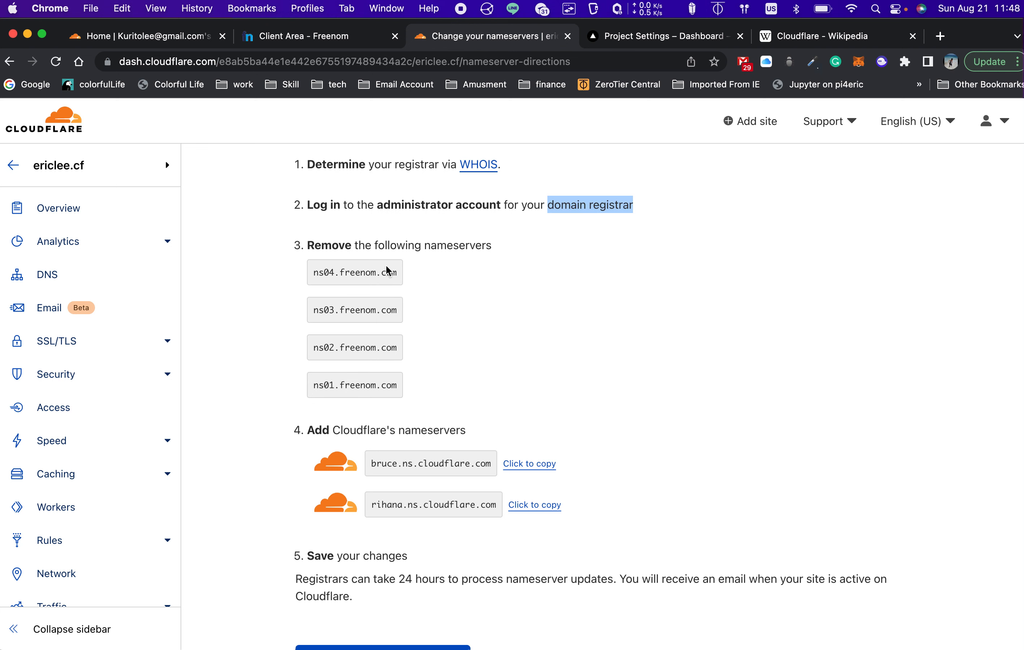
scroll(326, 408, down, 2)
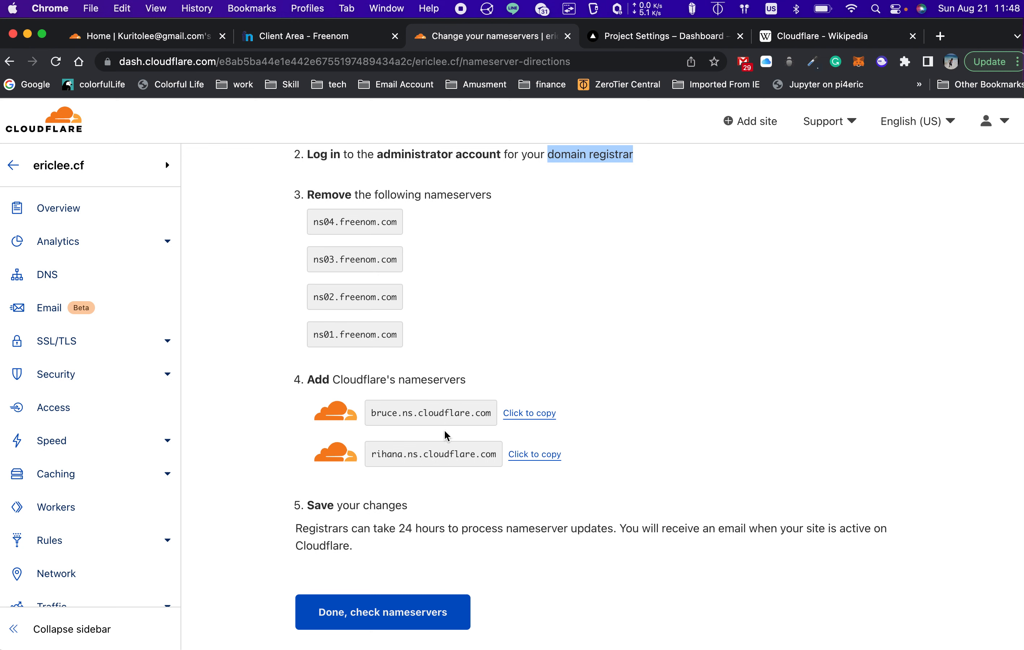
Switch to Freenom and set ericlee.cf to use custom nameservers.
click(288, 40)
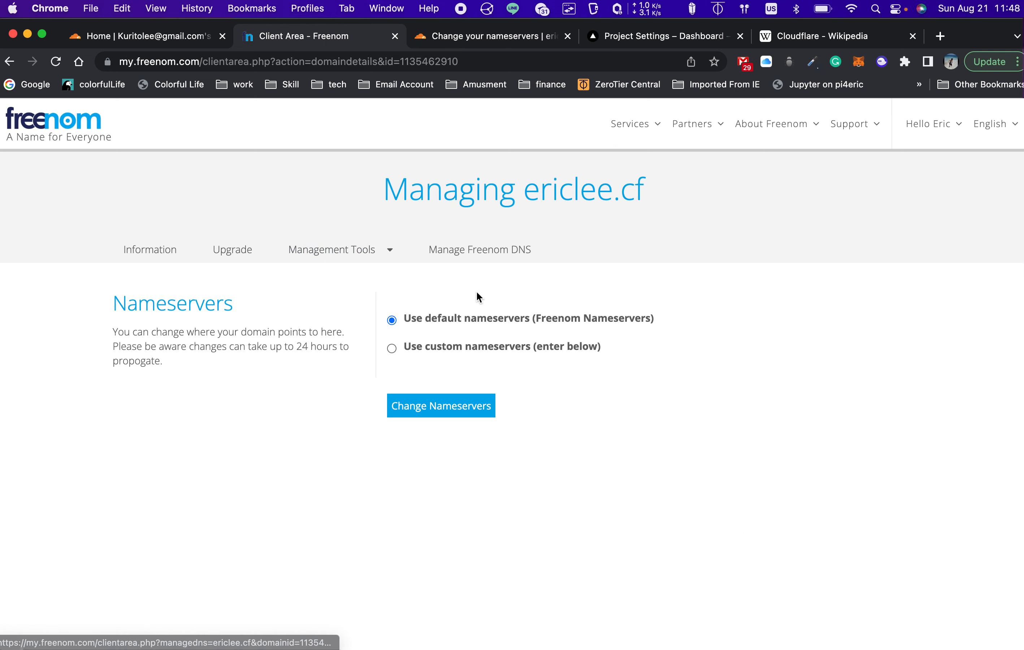
click(394, 349)
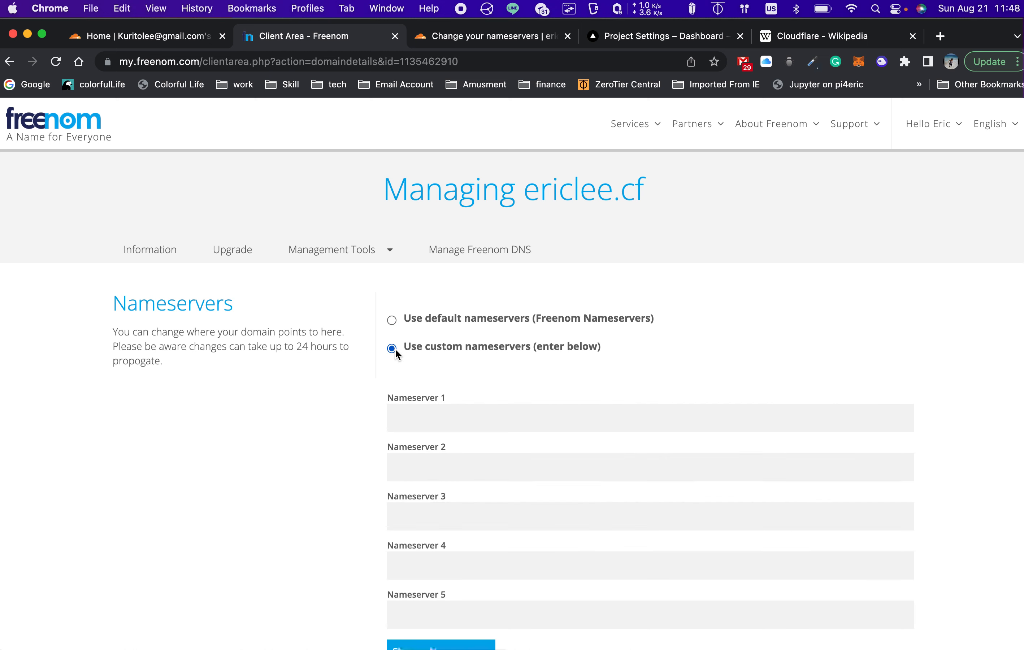
scroll(454, 399, down, 2)
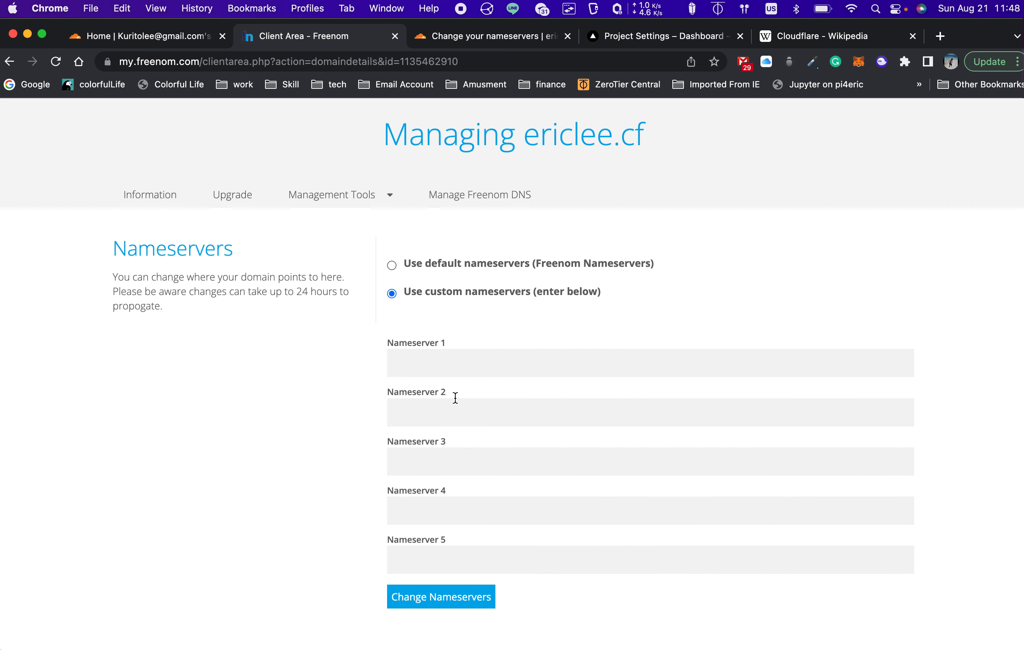
Copy bruce.ns.cloudflare.com from the Cloudflare instructions into Nameserver 1 in Freenom.
click(450, 38)
drag(375, 412, 491, 414)
key(cmd+c)
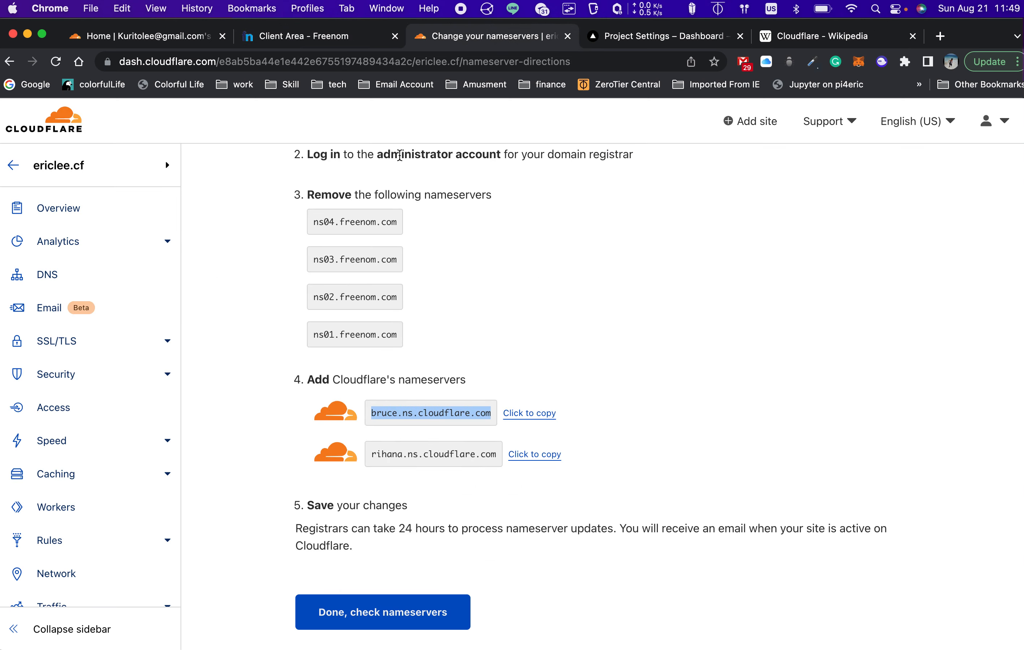
click(320, 36)
click(441, 362)
key(cmd+v)
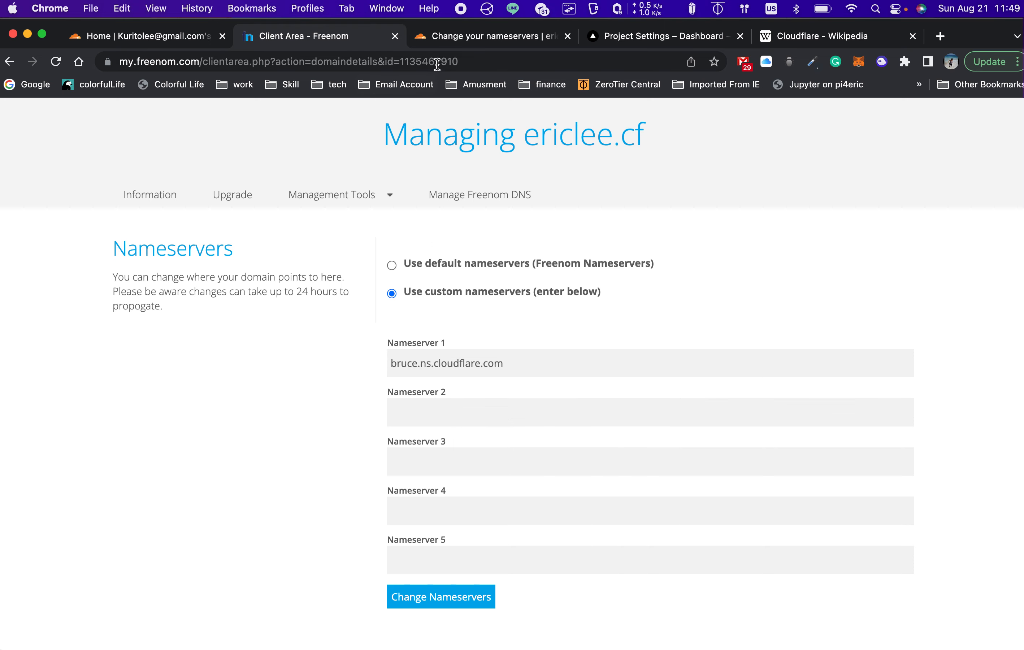
Copy rihana.ns.cloudflare.com from Cloudflare into Nameserver 2 in Freenom and submit the nameserver change.
click(453, 41)
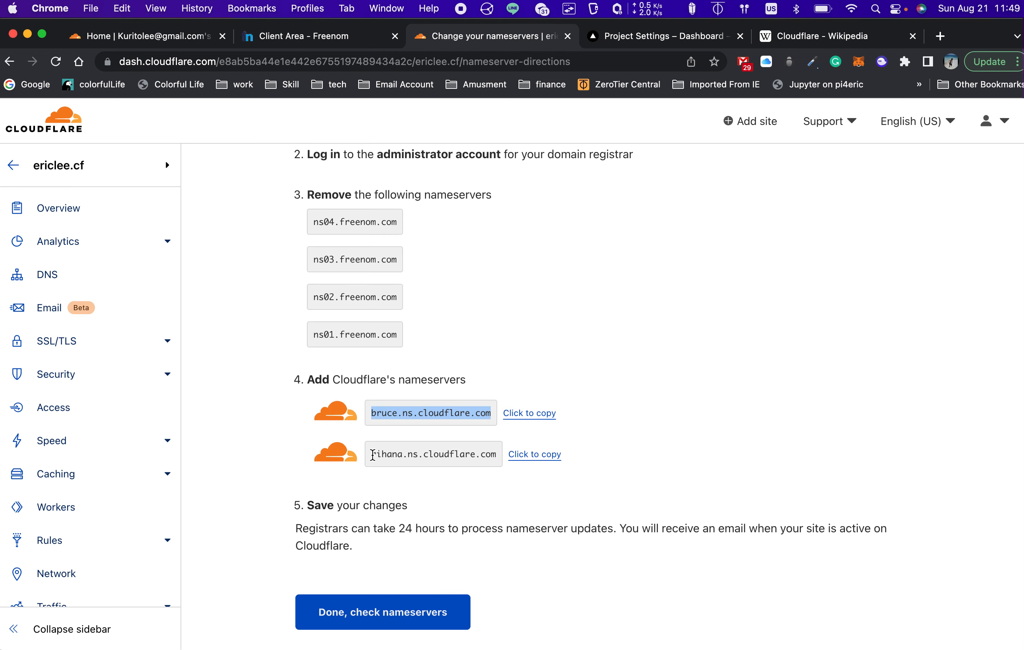
drag(373, 454, 497, 456)
key(cmd+c)
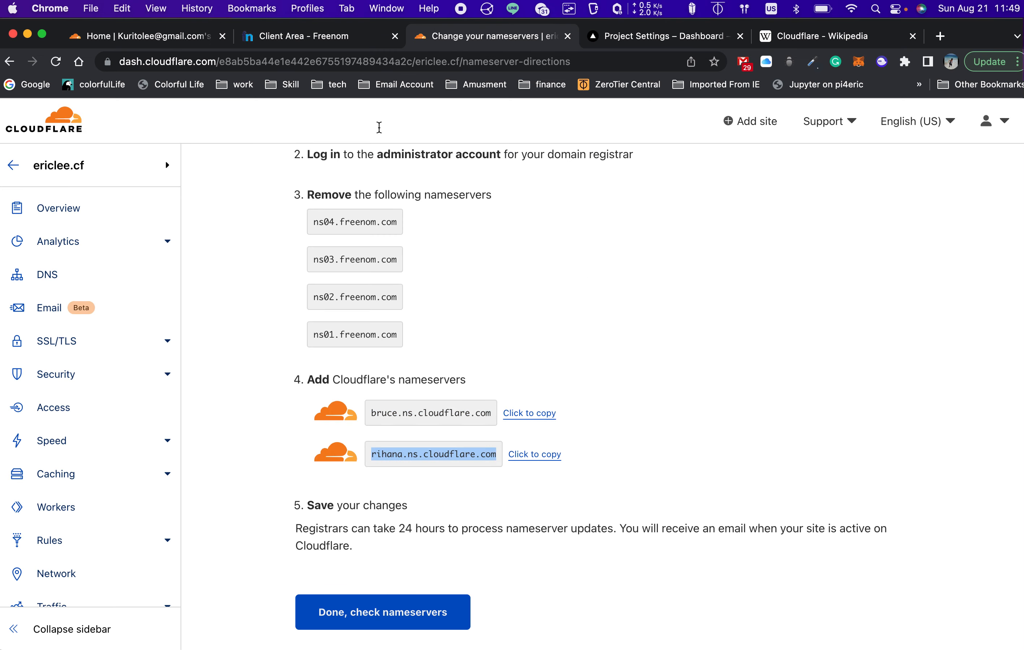
click(321, 36)
click(449, 408)
key(super+v)
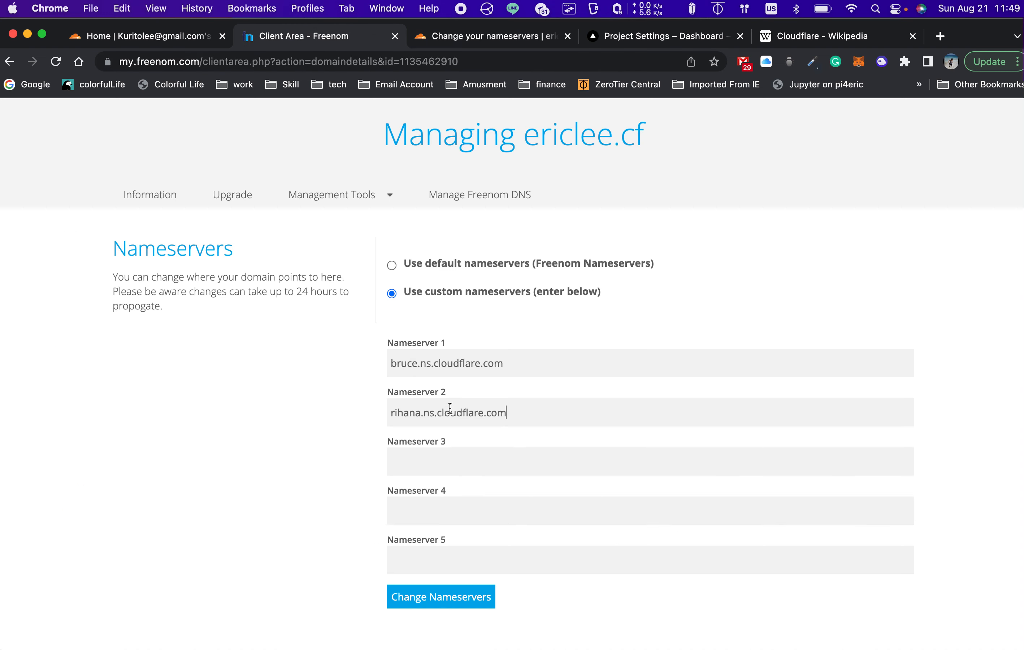
click(452, 601)
Check the save result in Freenom and tell Cloudflare that the nameservers are done so it checks them.
click(464, 40)
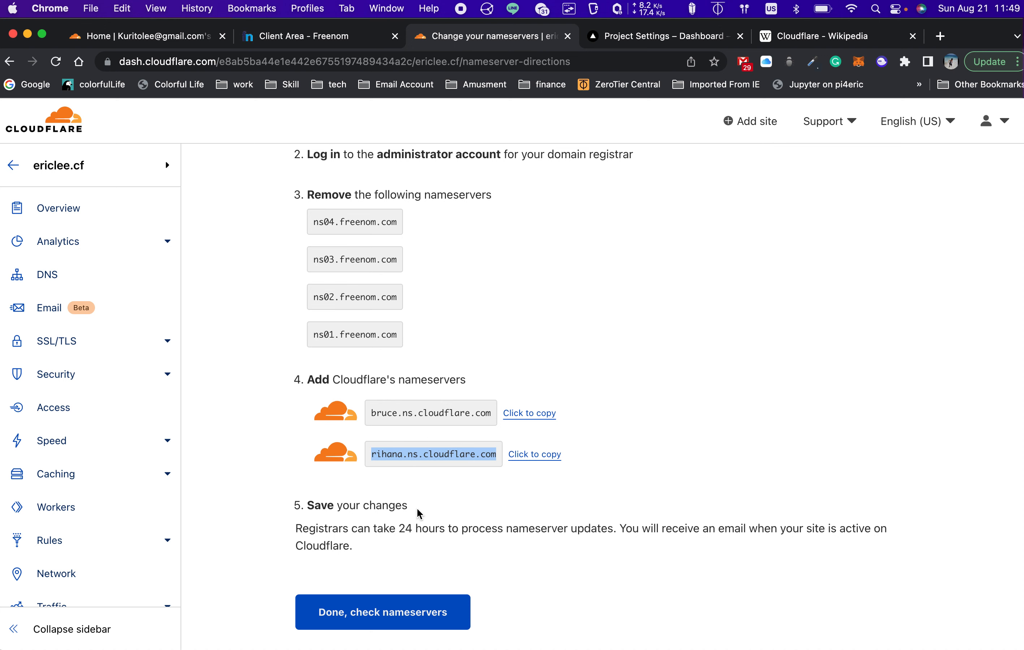
click(325, 39)
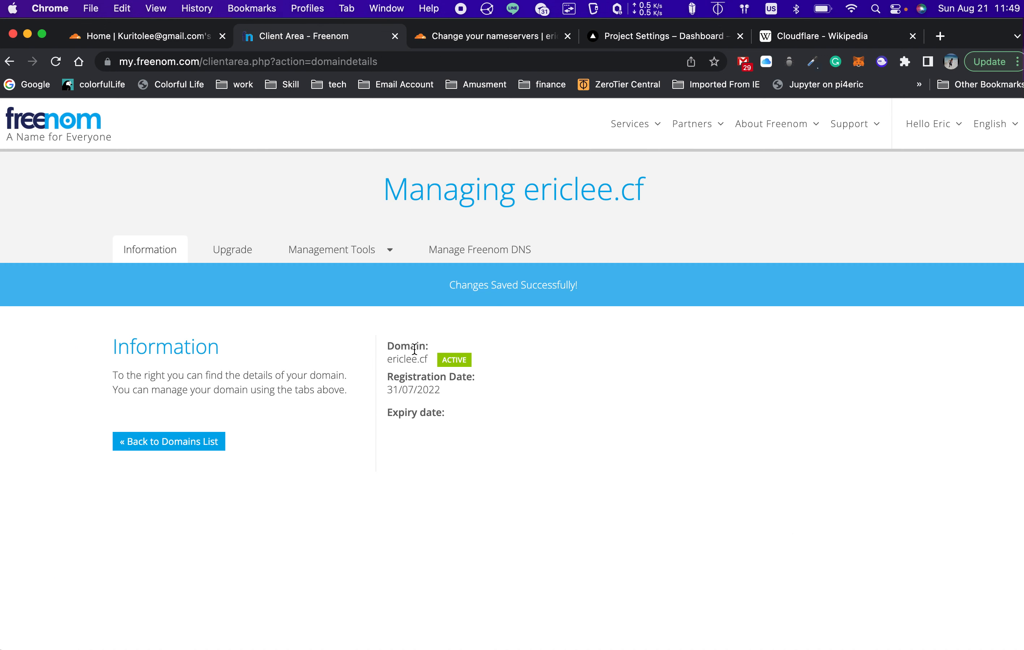
click(455, 40)
scroll(392, 488, down, 3)
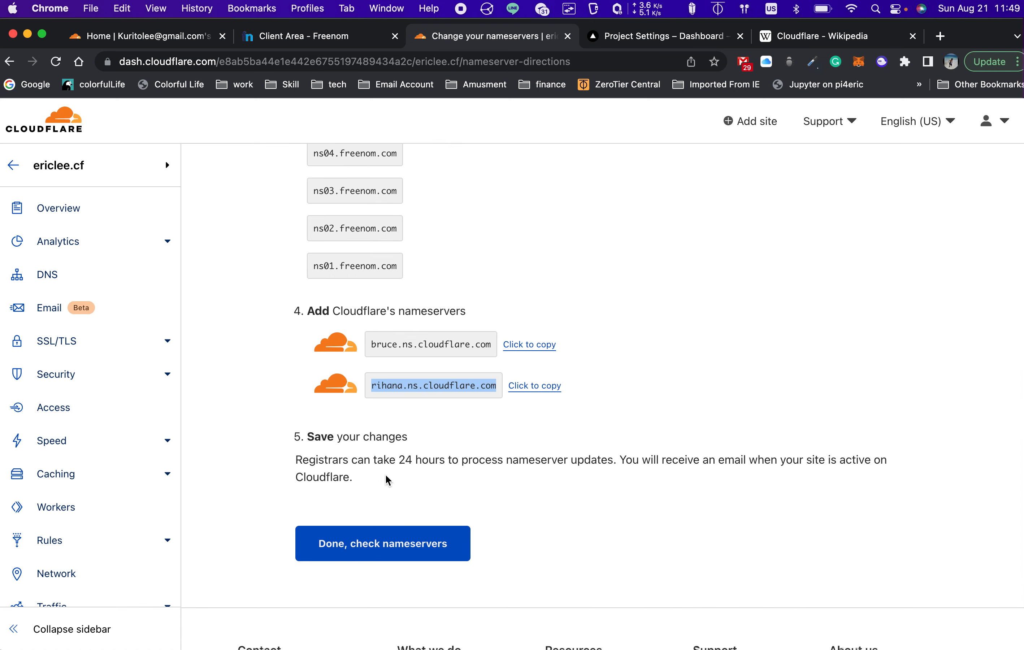
scroll(395, 483, down, 1)
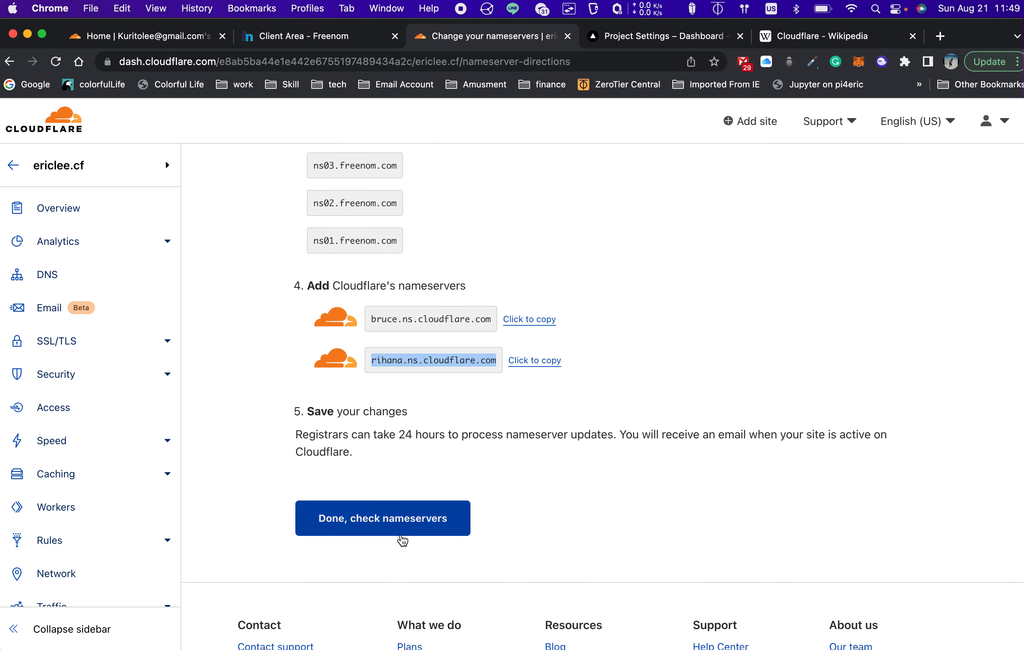
click(390, 530)
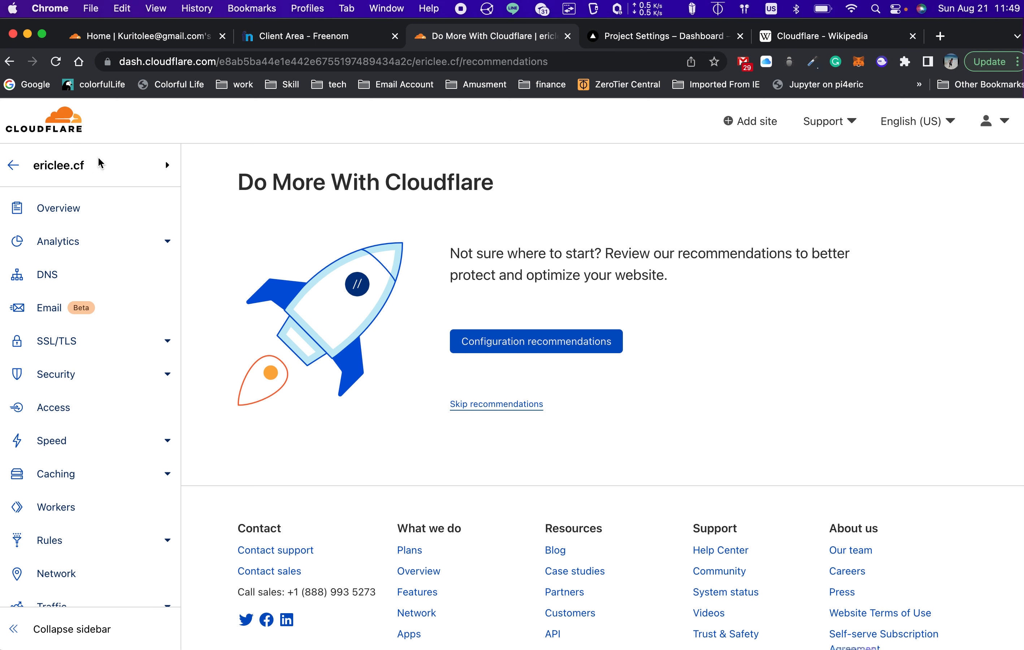
Open the Cloudflare Overview of ericlee.cf and read through its nameserver setup instructions.
click(80, 210)
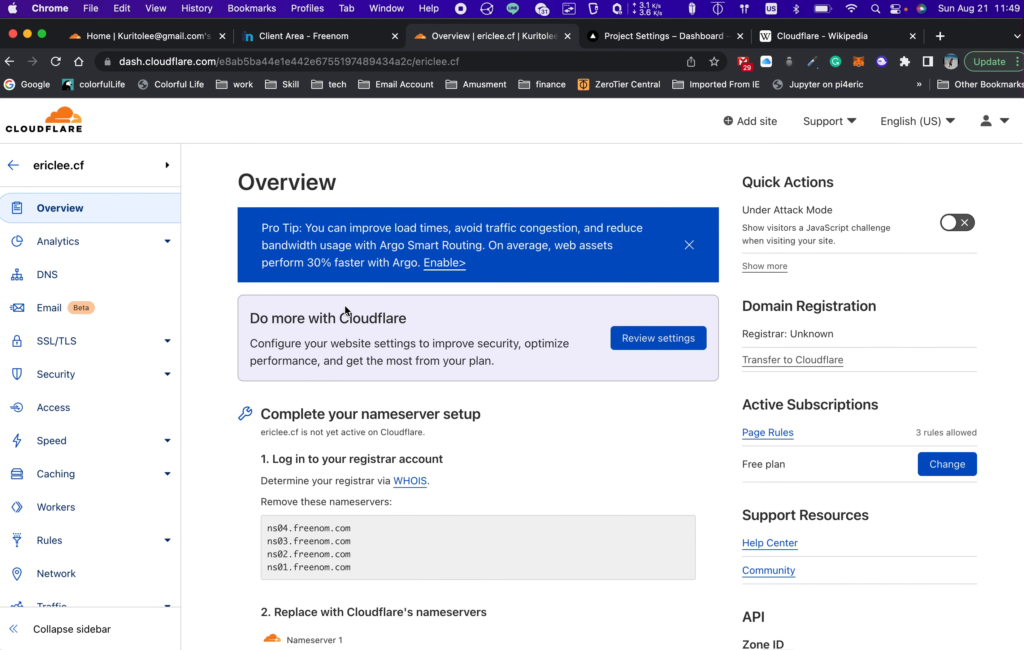
scroll(384, 347, down, 5)
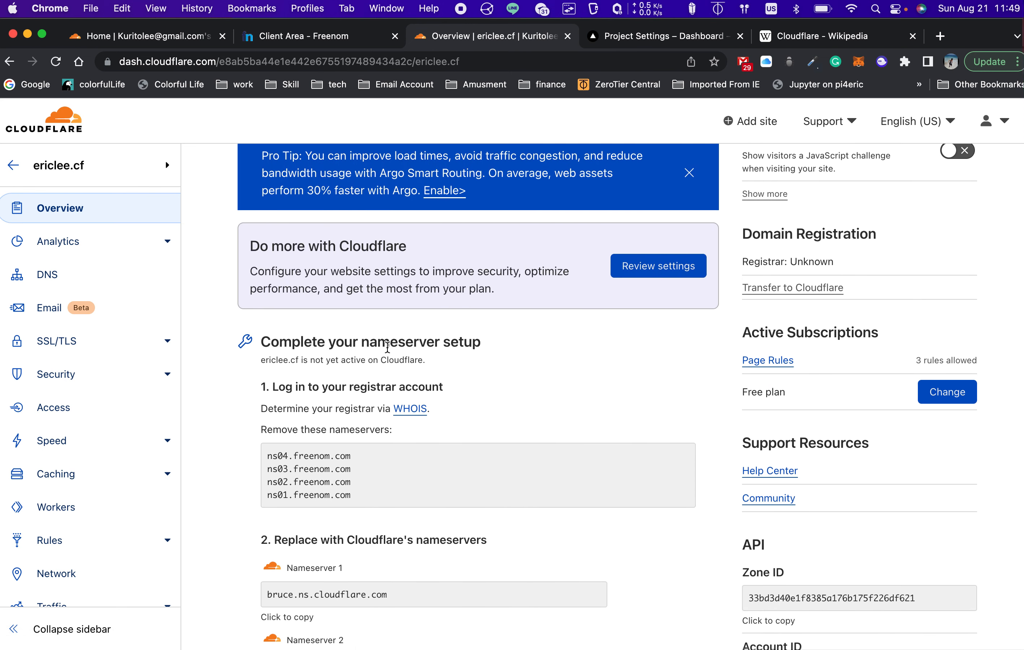
scroll(387, 347, down, 3)
scroll(388, 347, up, 3)
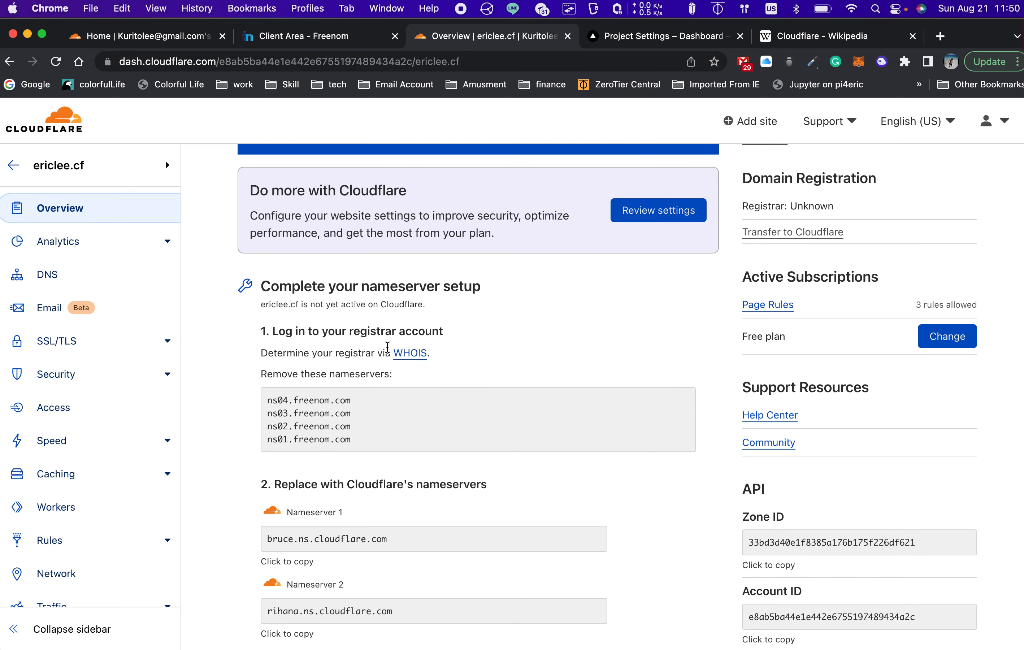
scroll(388, 351, down, 4)
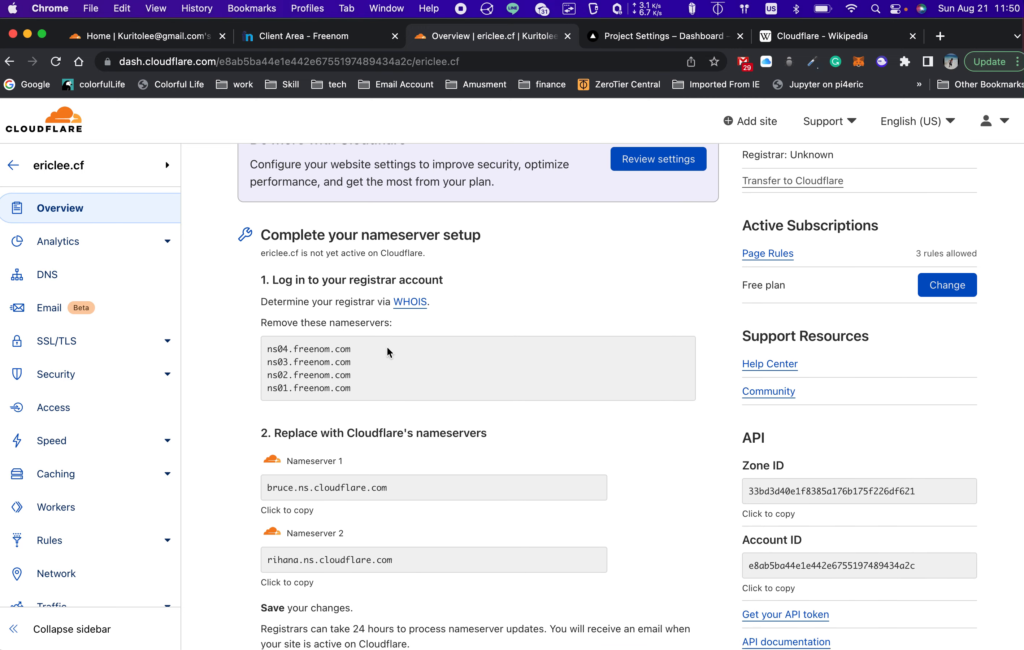
scroll(387, 347, down, 3)
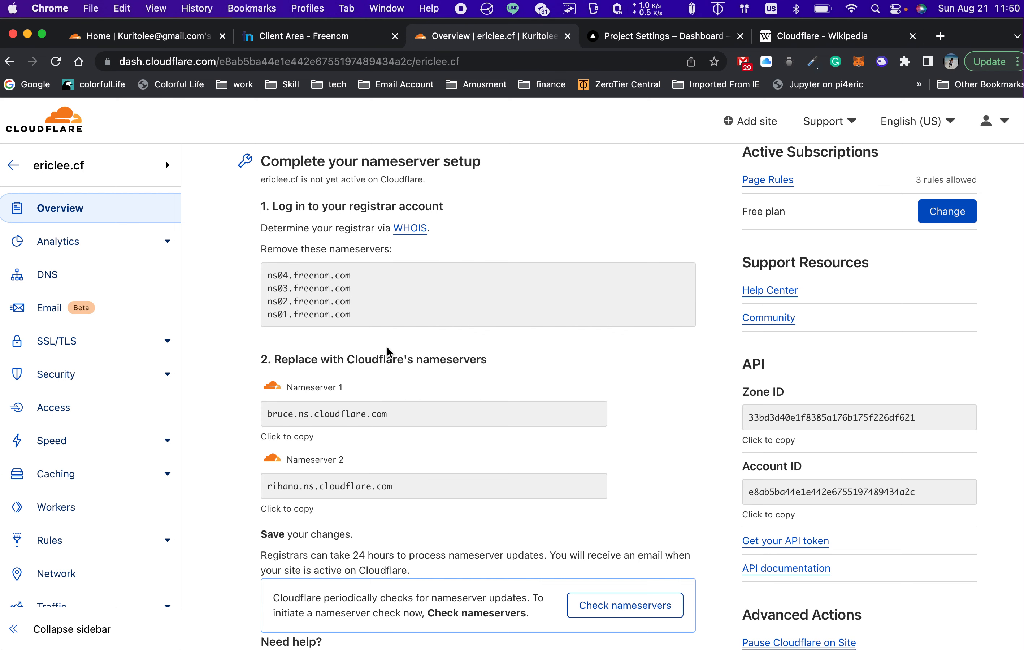
scroll(386, 345, down, 2)
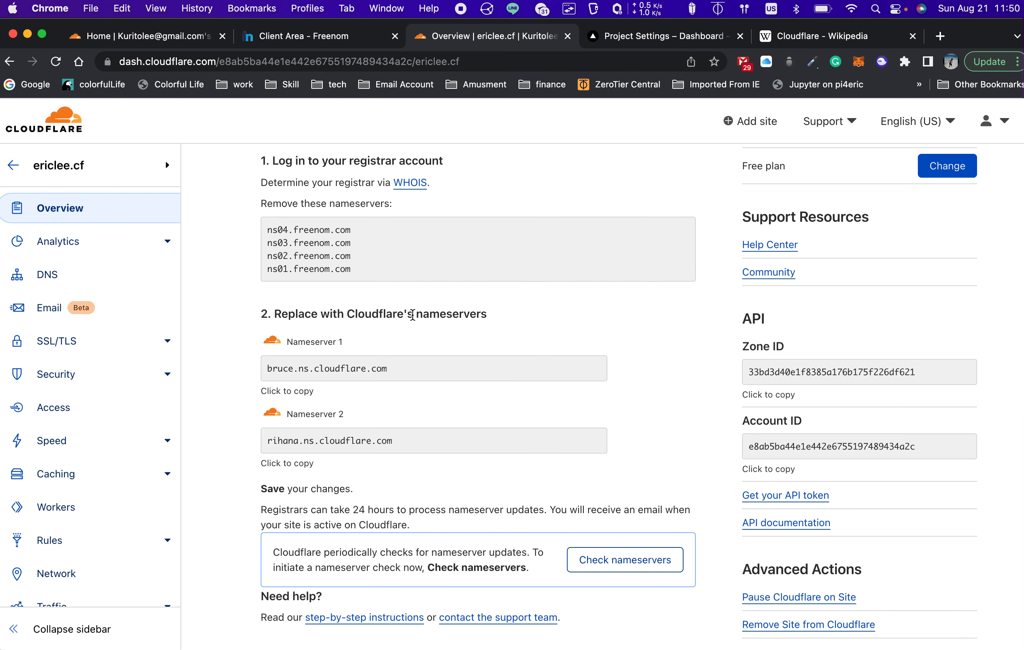
Highlight "nameservers" in the replacement instruction, recheck the domain in Freenom, and look at Cloudflare's note on registrar processing time.
drag(413, 314, 505, 312)
click(332, 41)
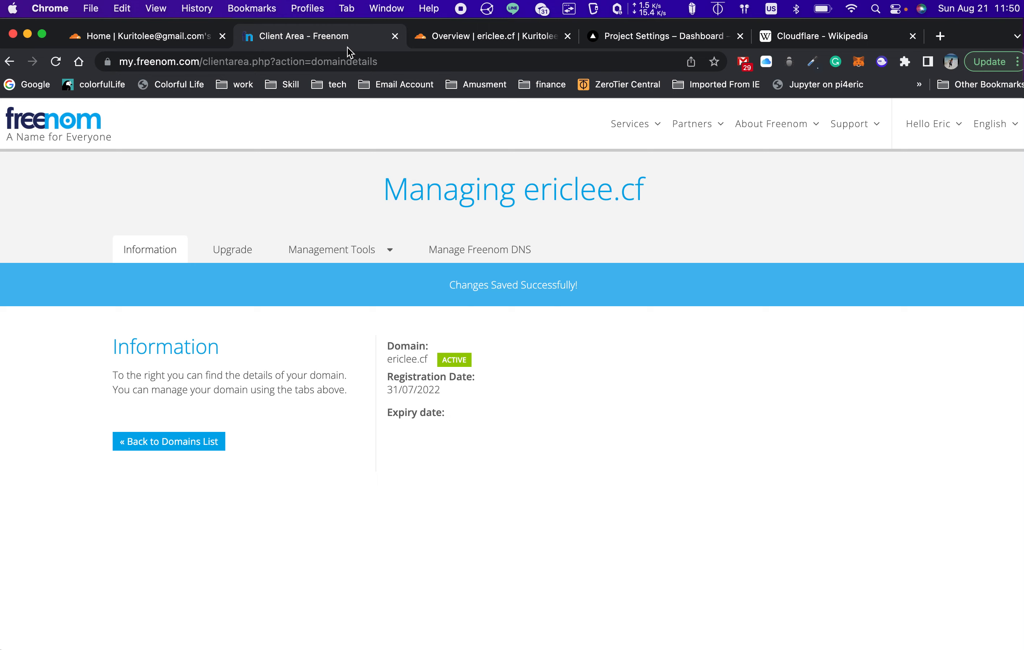
click(432, 40)
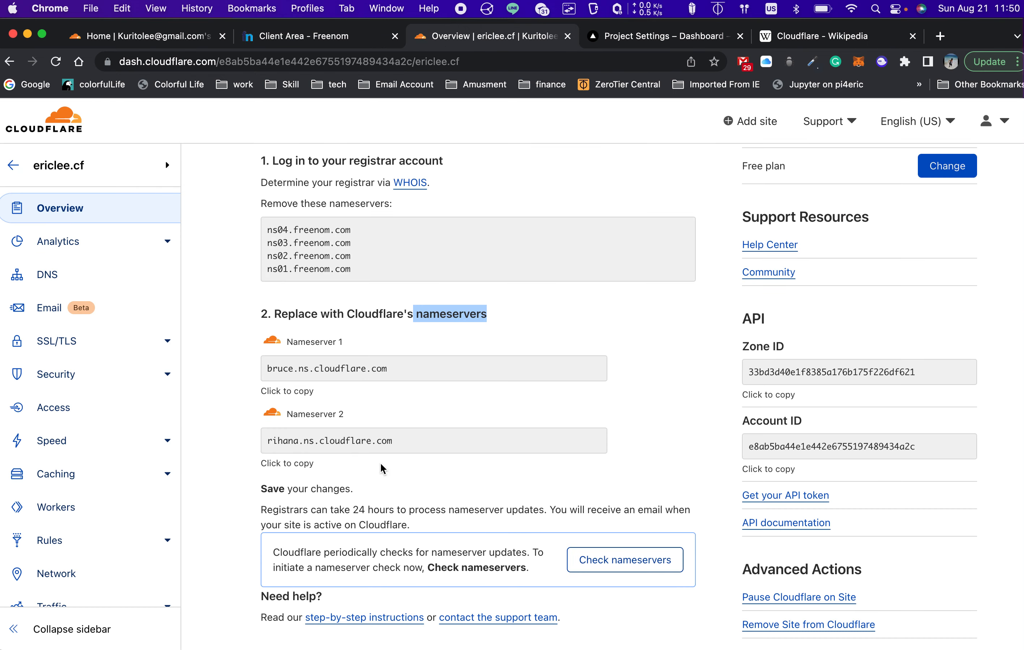
scroll(380, 461, down, 3)
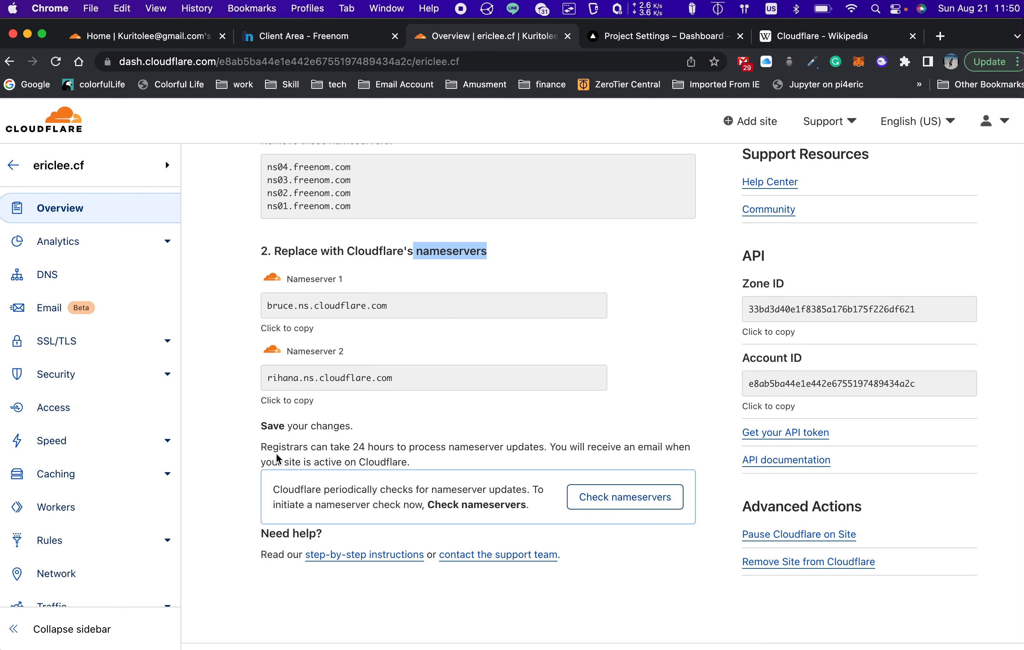
drag(267, 448, 307, 453)
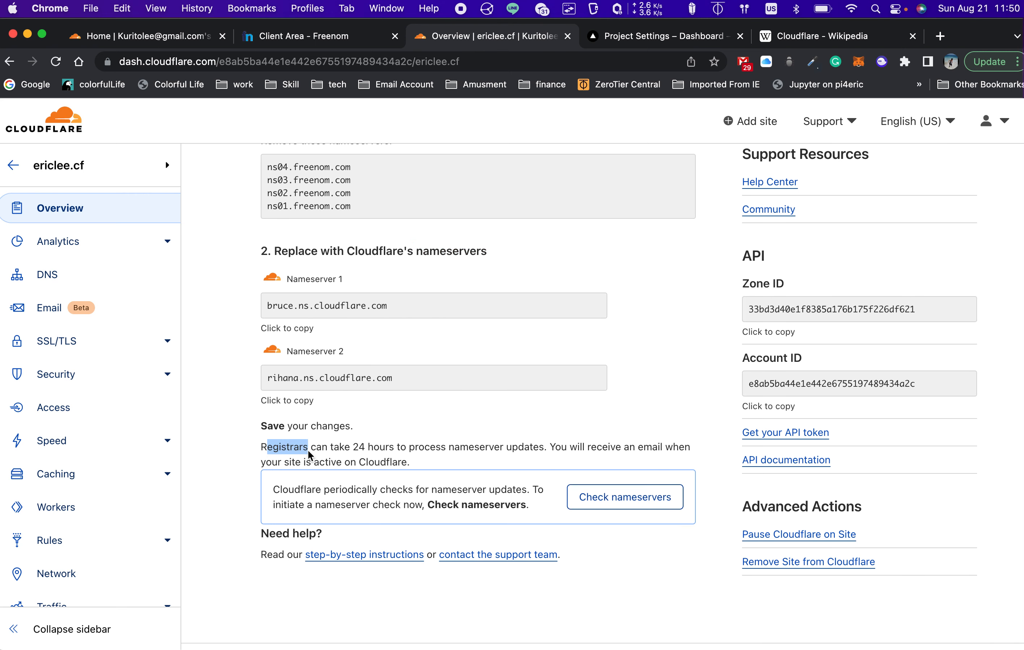
click(309, 452)
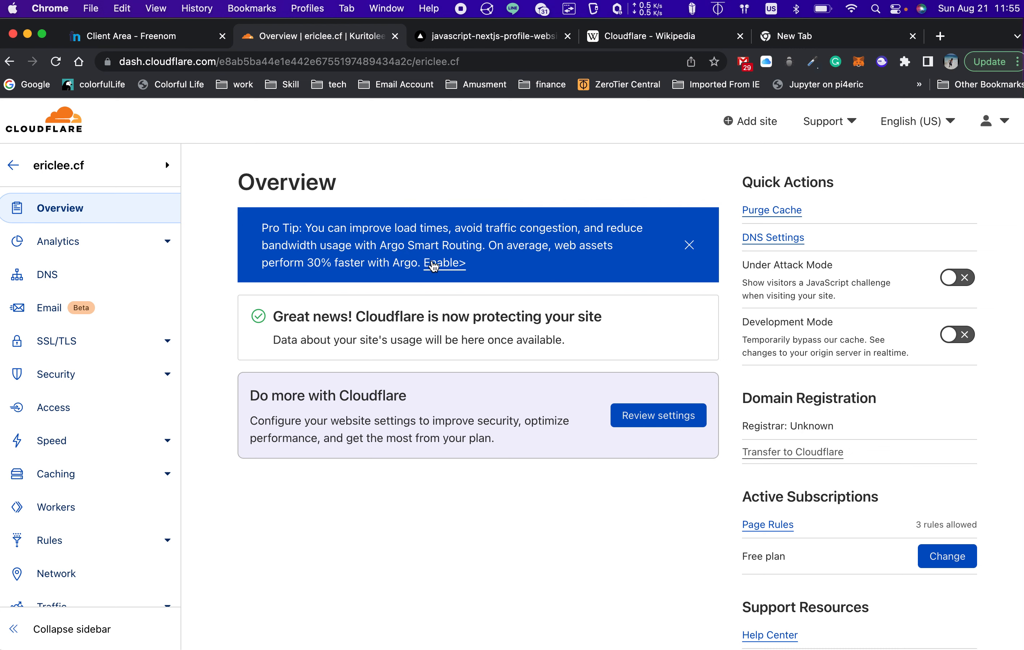
Check the status of ericlee.cf in the account's website list and reopen its Overview.
click(15, 167)
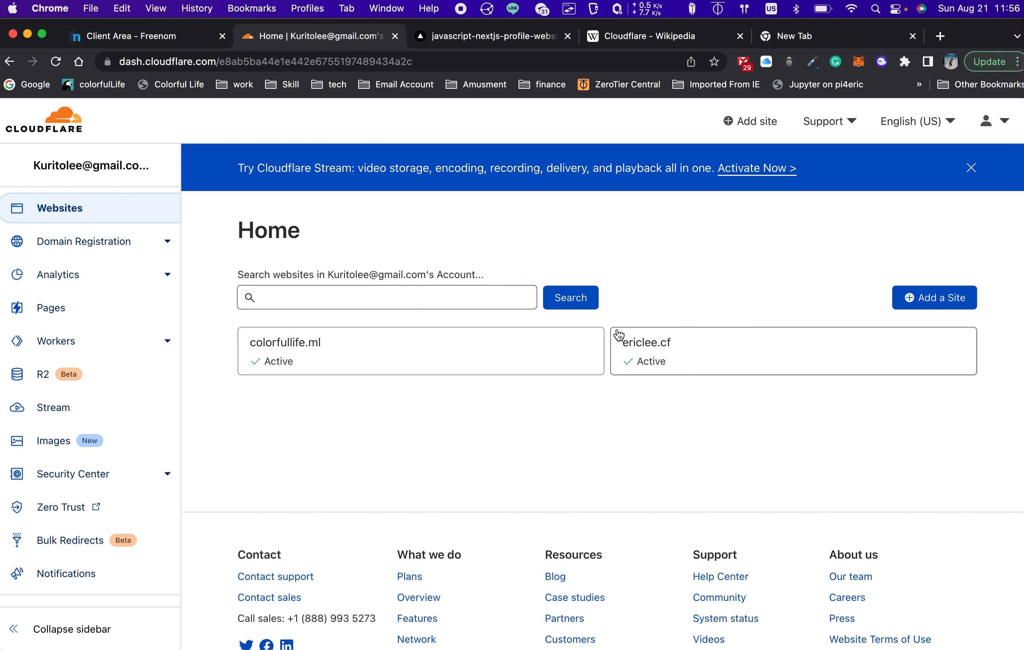
click(662, 361)
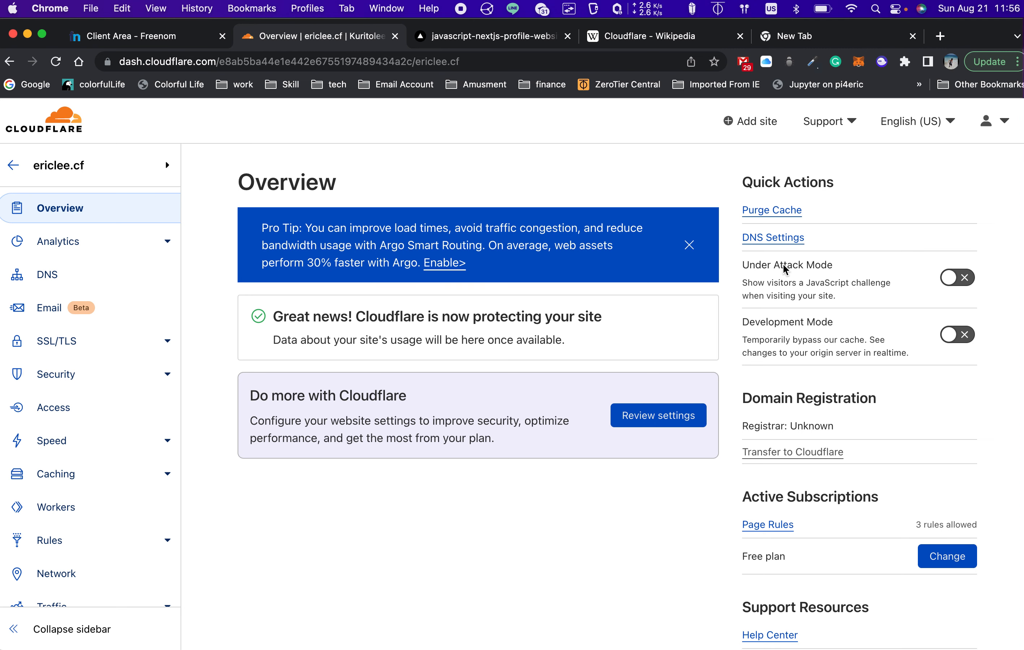
scroll(783, 269, down, 2)
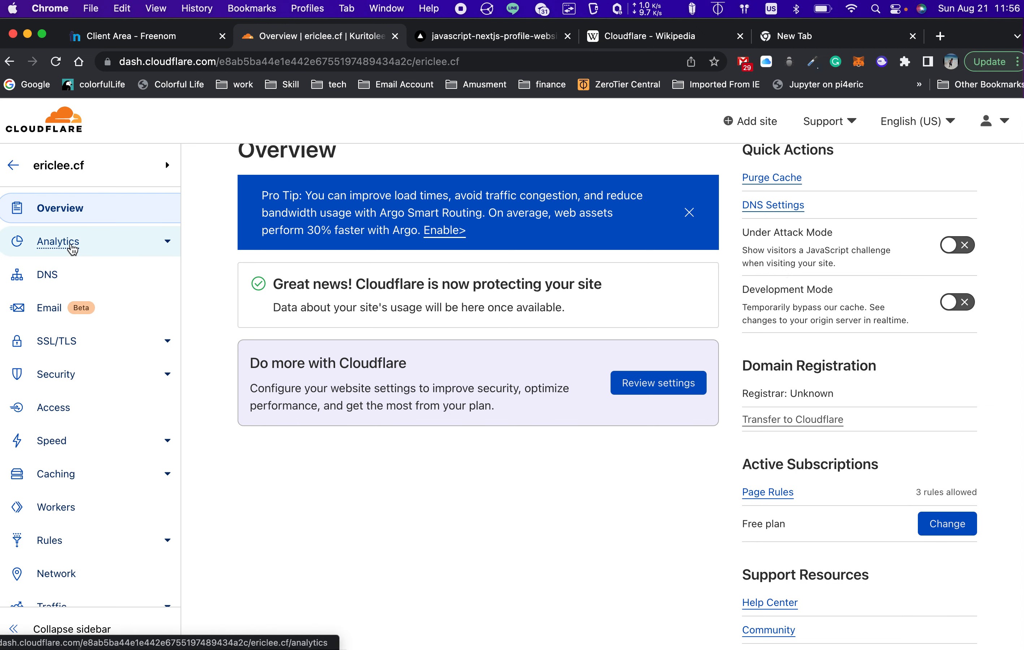
Open the SSL/TLS overview of ericlee.cf and enable the SSL/TLS Recommender.
click(60, 349)
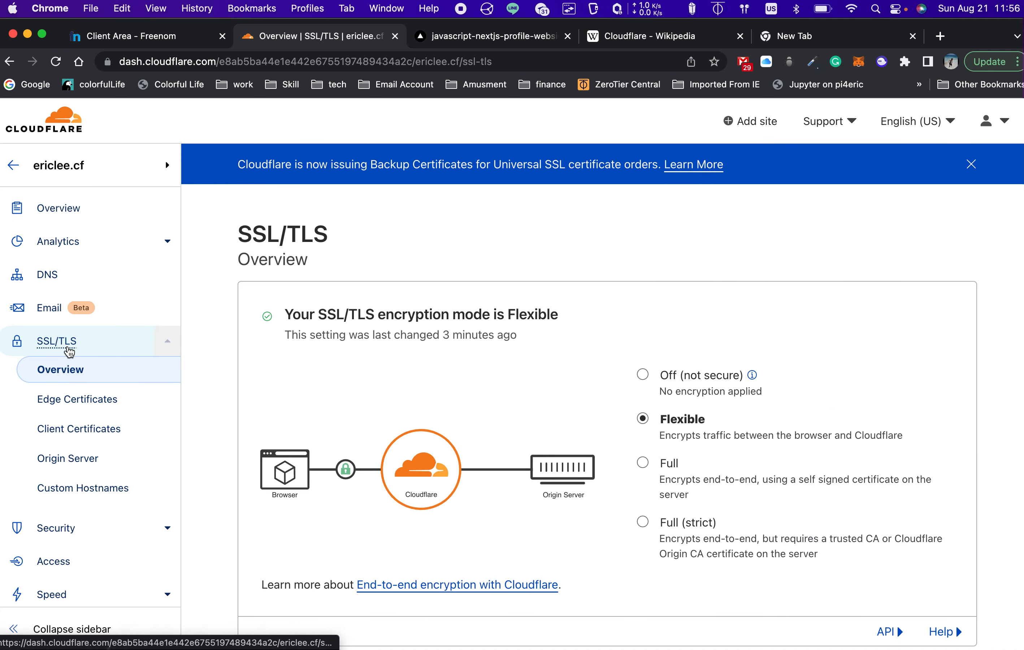
scroll(438, 419, down, 1)
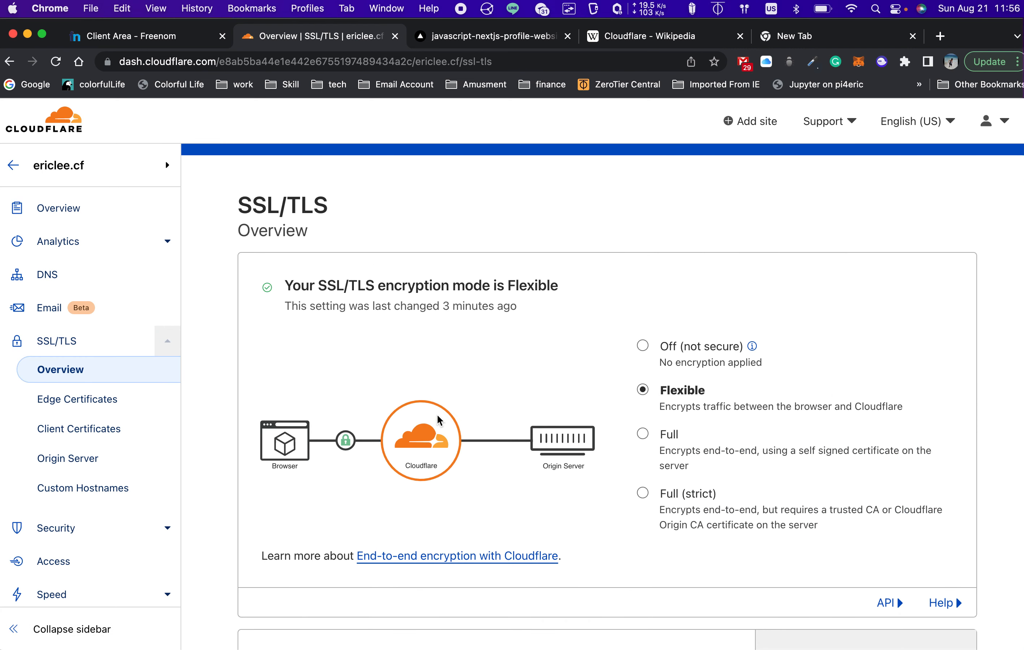
scroll(438, 419, down, 1)
scroll(602, 426, down, 6)
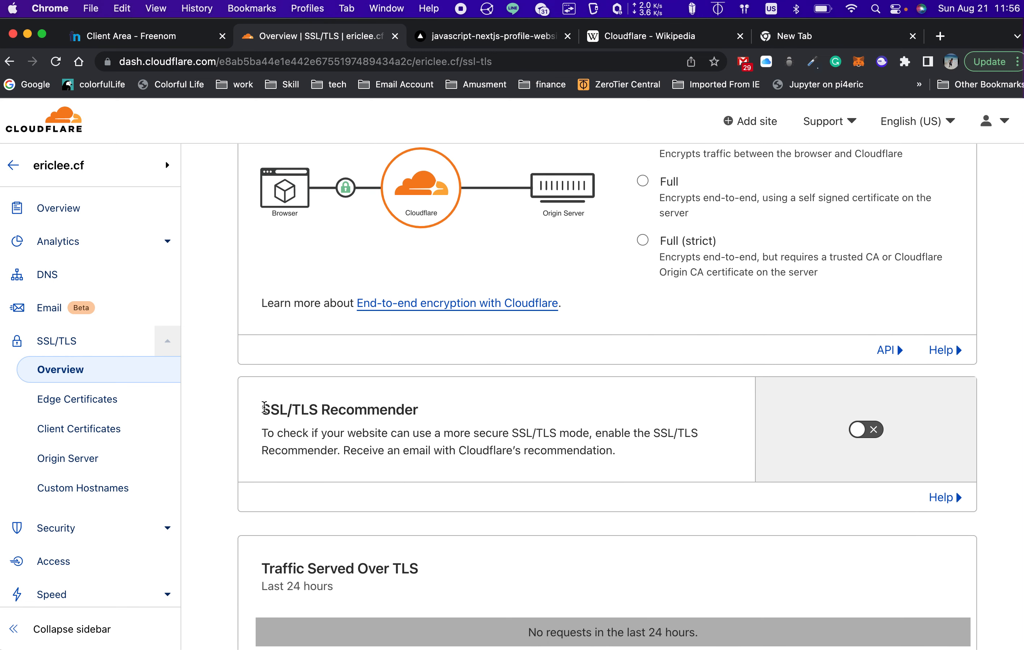
drag(262, 410, 287, 411)
click(868, 431)
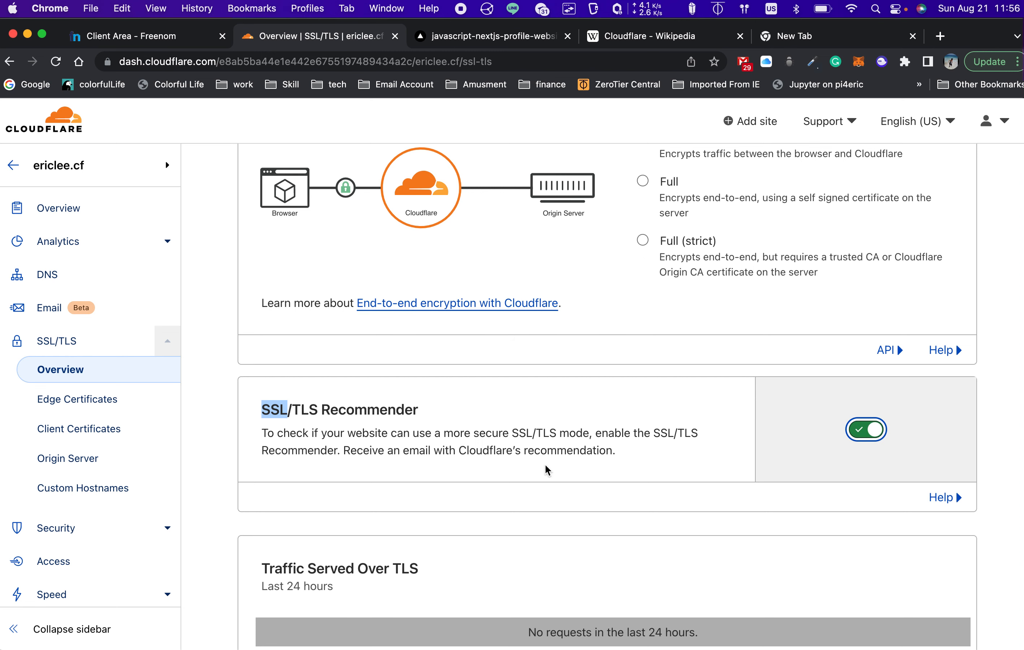
Review the SSL/TLS Recommender description and the encryption mode diagram, highlighting "SSL/TLS" and the "Origin Server" label.
scroll(301, 426, down, 2)
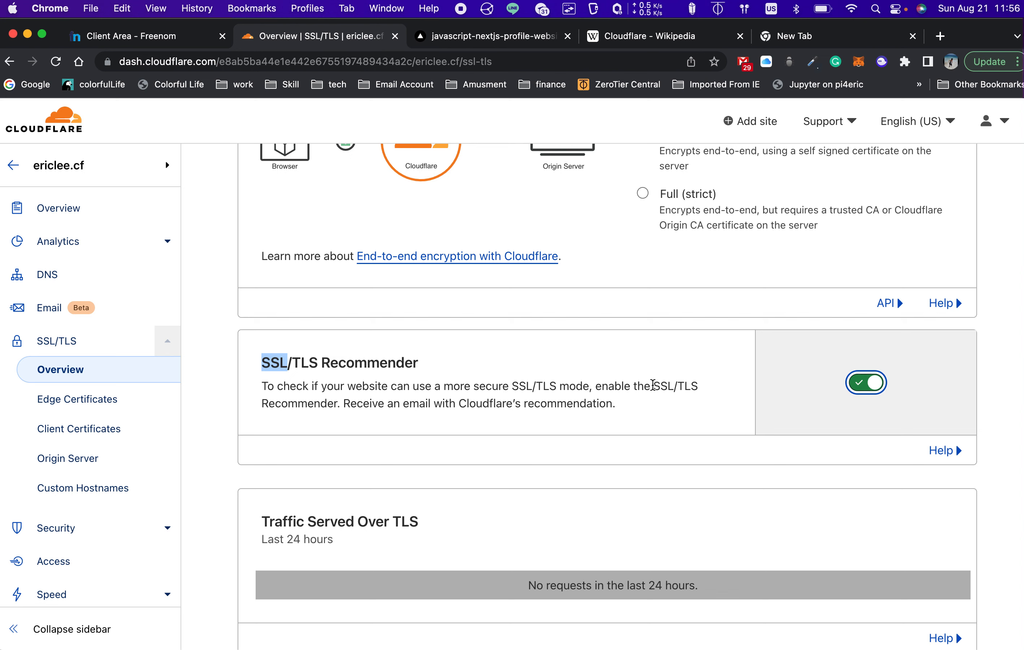
drag(649, 387, 705, 390)
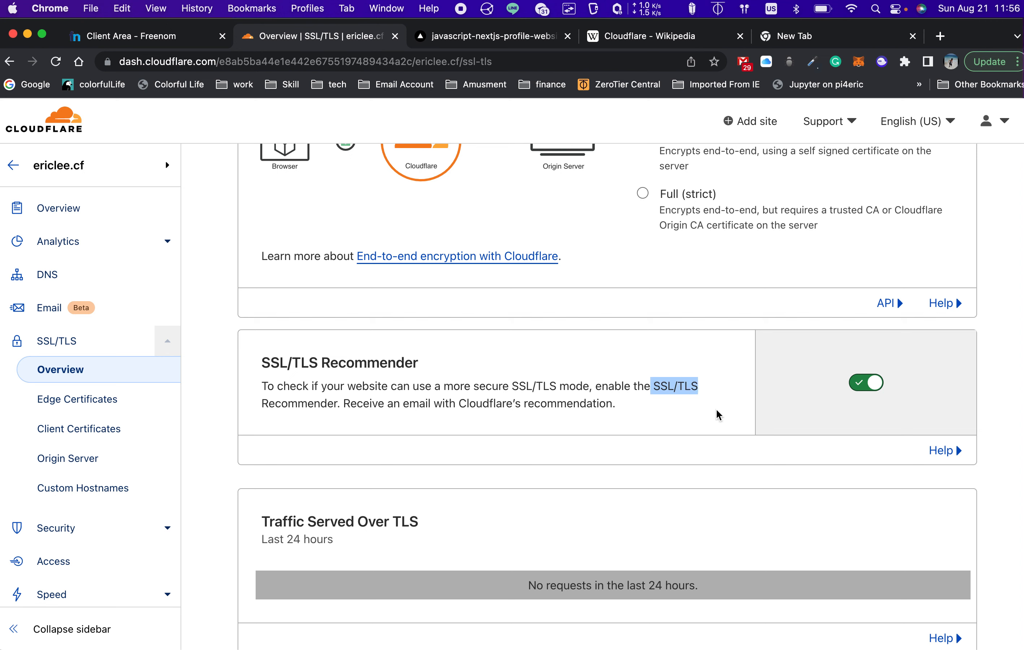
scroll(688, 445, down, 3)
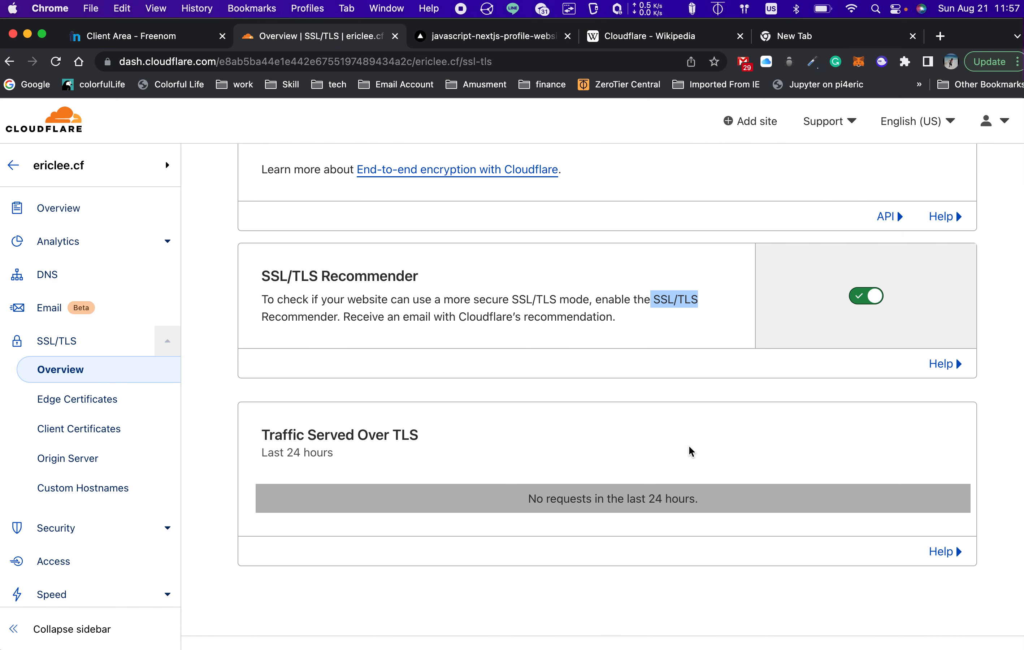
scroll(686, 383, up, 6)
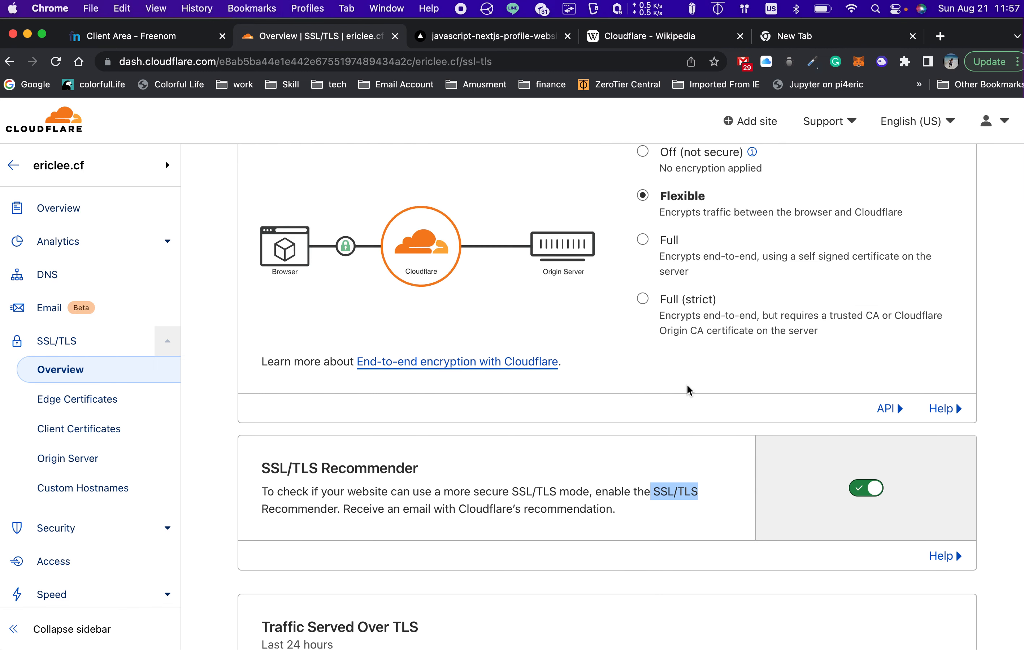
scroll(686, 383, up, 2)
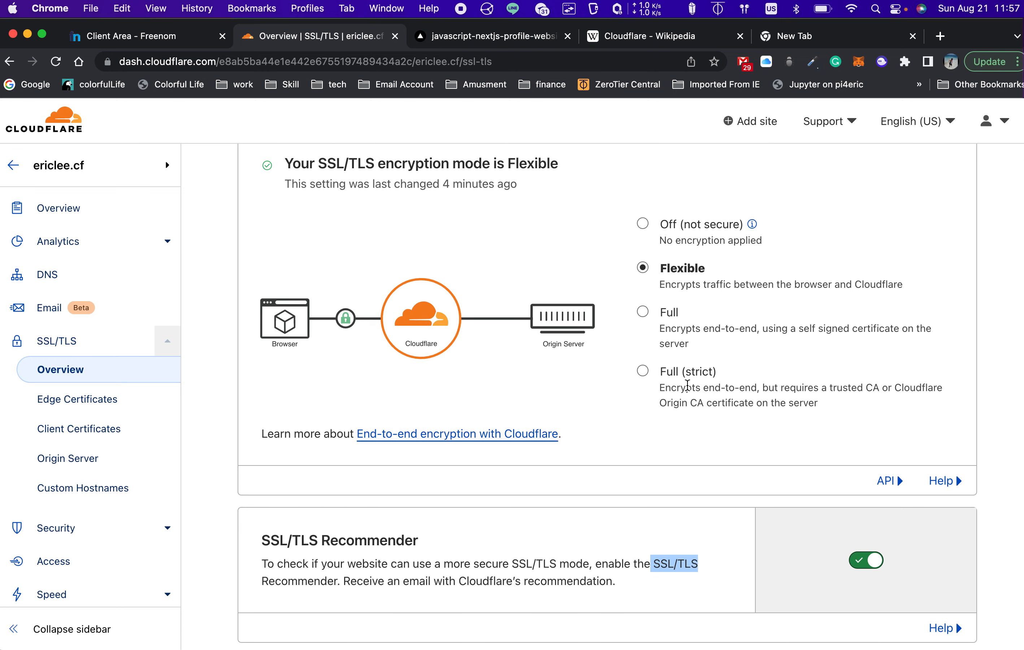
scroll(687, 384, up, 1)
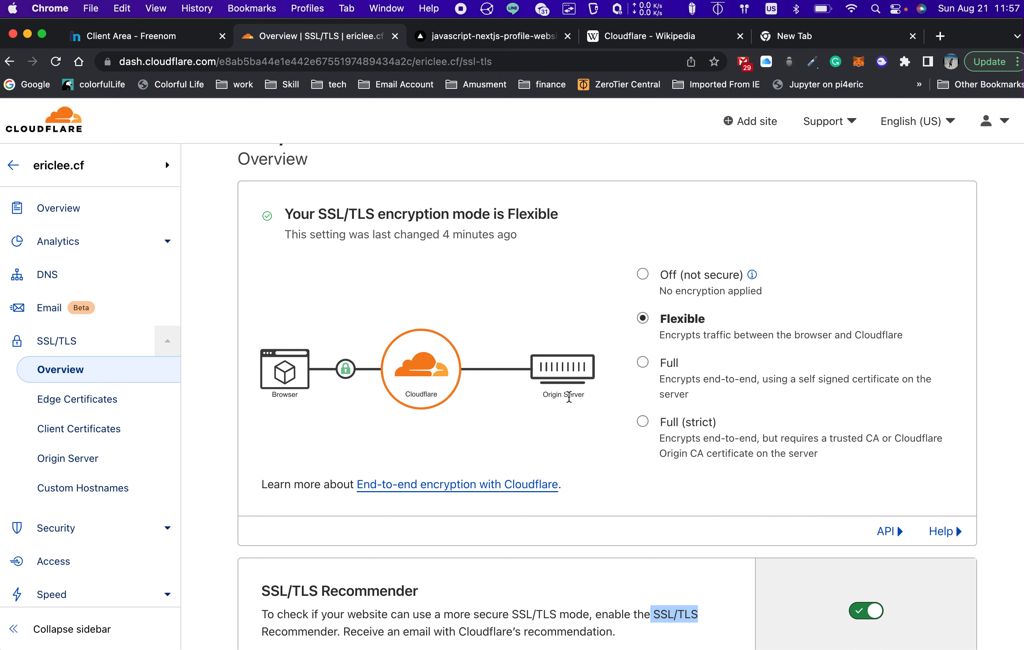
drag(542, 394, 604, 401)
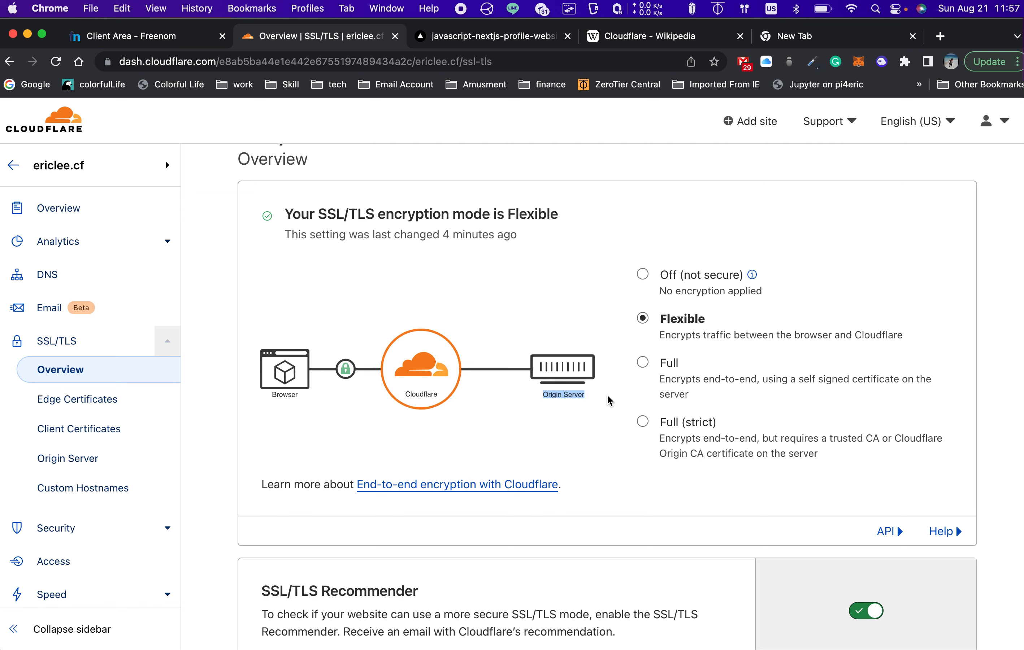
scroll(575, 307, down, 1)
scroll(574, 307, up, 4)
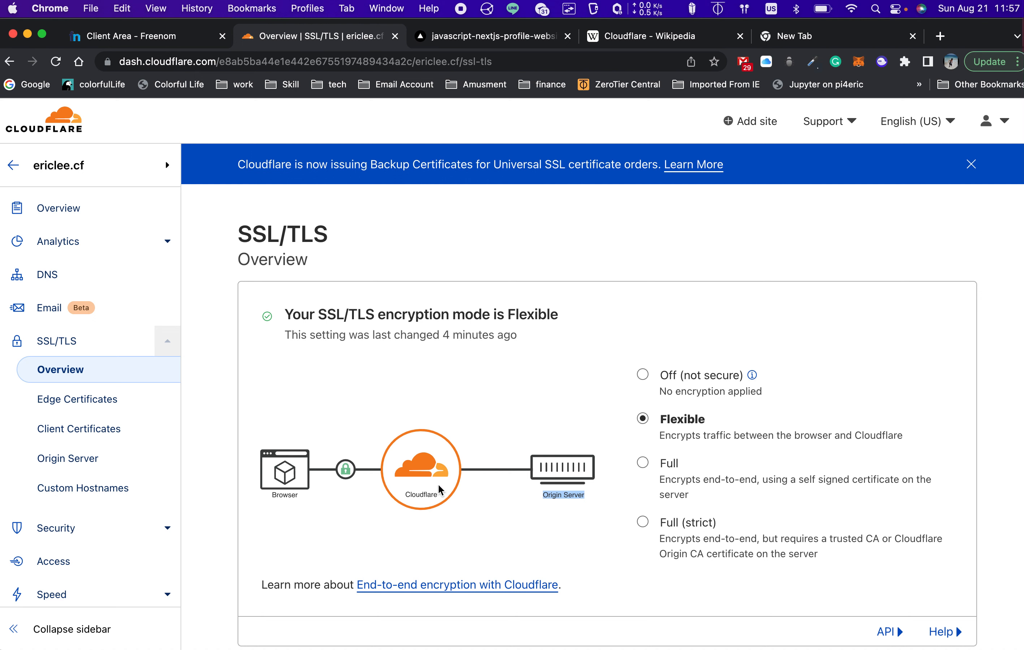
click(567, 495)
click(582, 495)
Switch to Vercel and look through the general project settings of javascript-nextjs-profile-website.
click(502, 40)
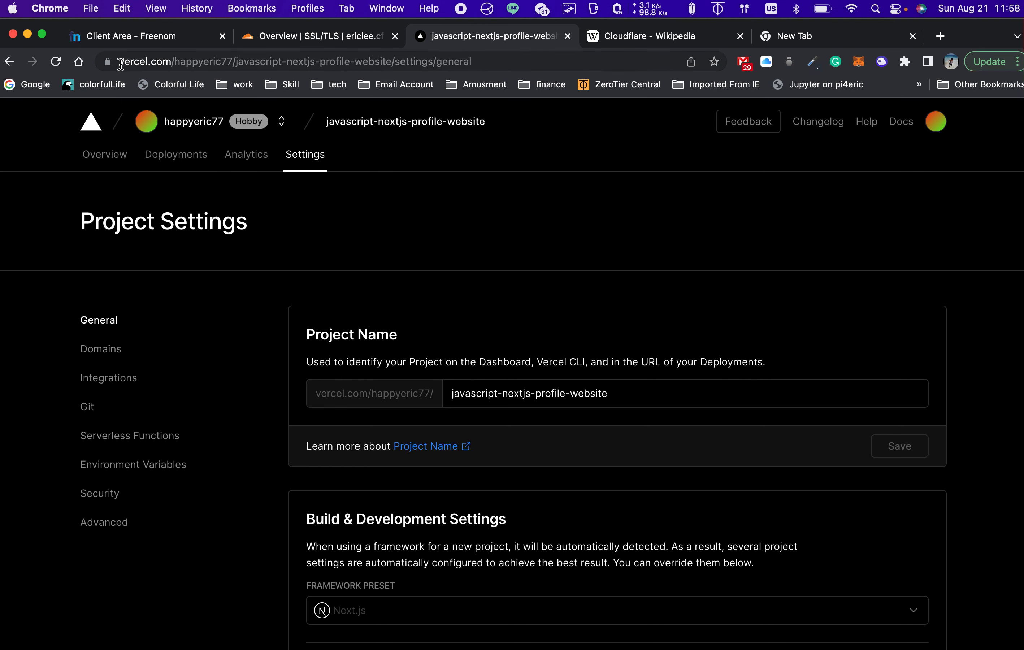
drag(121, 64, 170, 64)
click(171, 66)
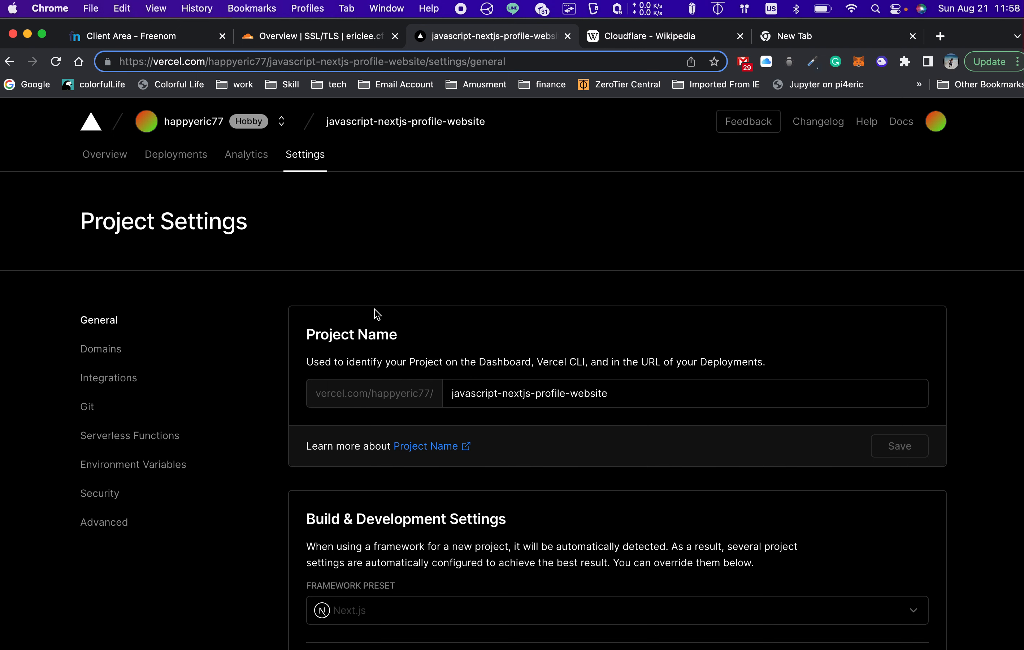
scroll(443, 379, down, 5)
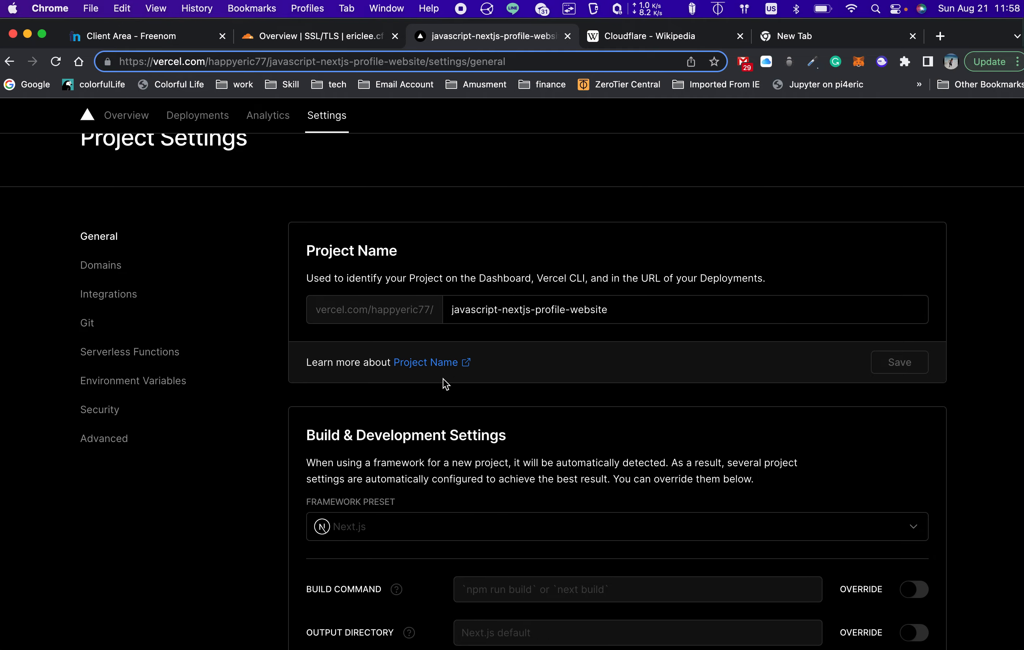
scroll(443, 378, down, 3)
scroll(444, 382, up, 4)
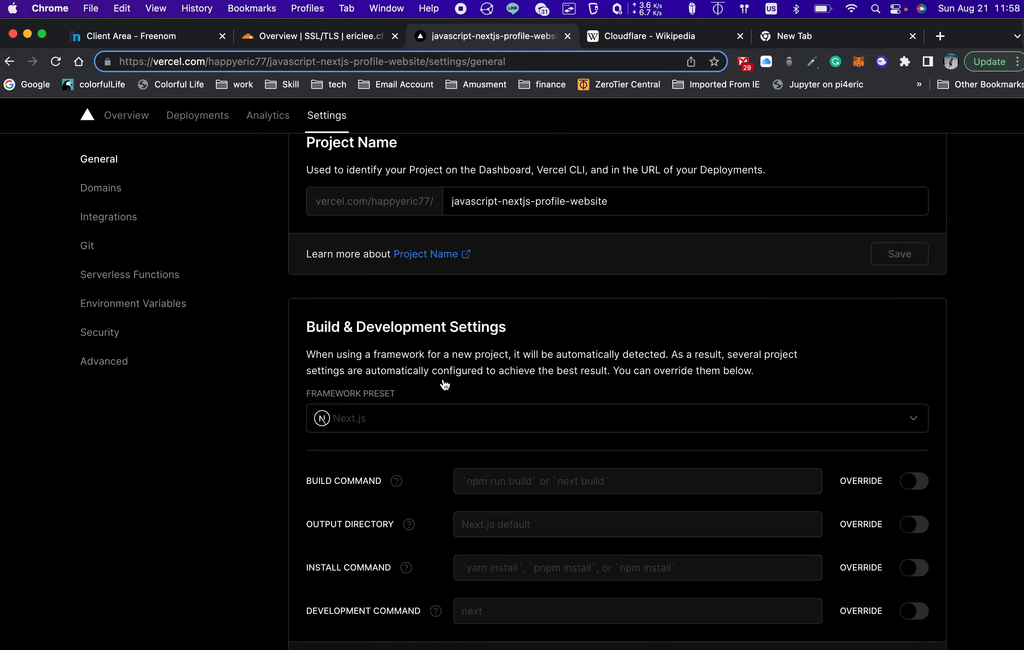
scroll(446, 383, up, 3)
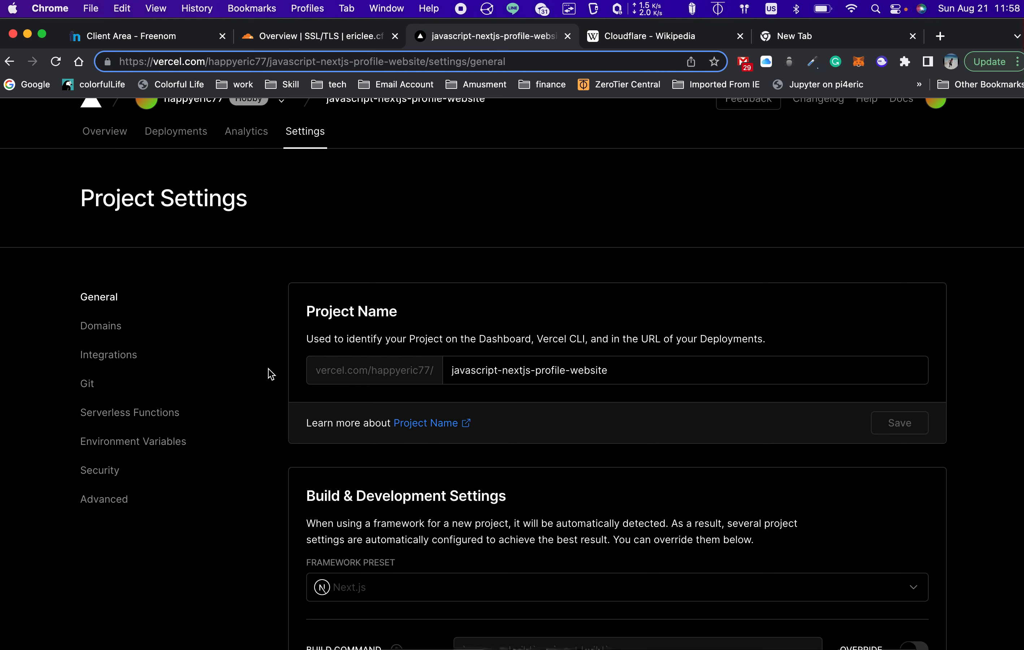
scroll(270, 373, up, 1)
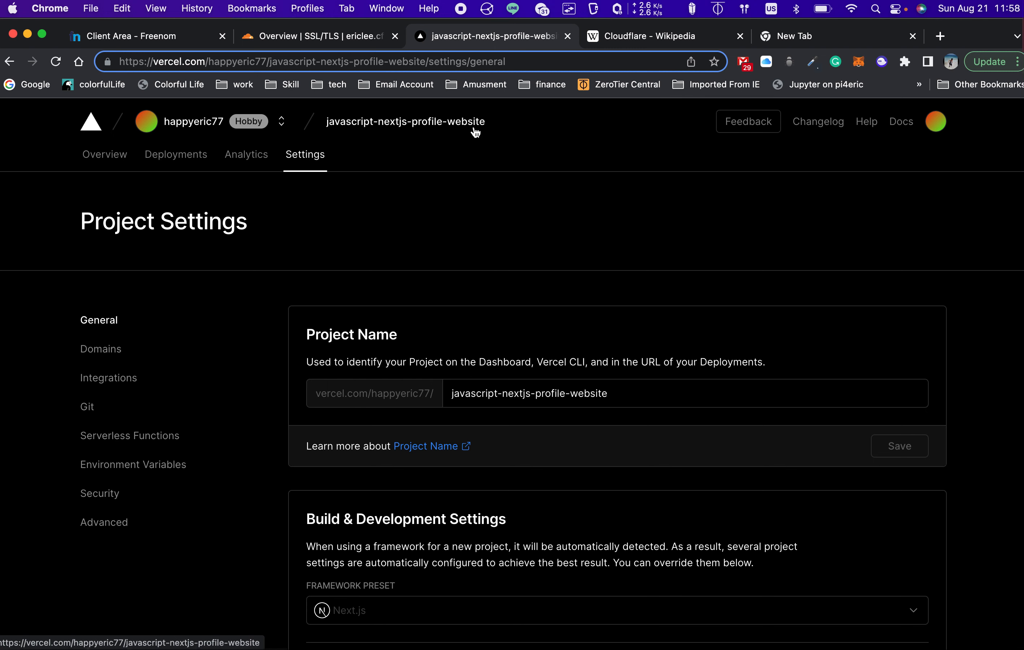
Open the project's Domains settings and examine the A record and nameserver instructions for ericlee.cf.
click(120, 350)
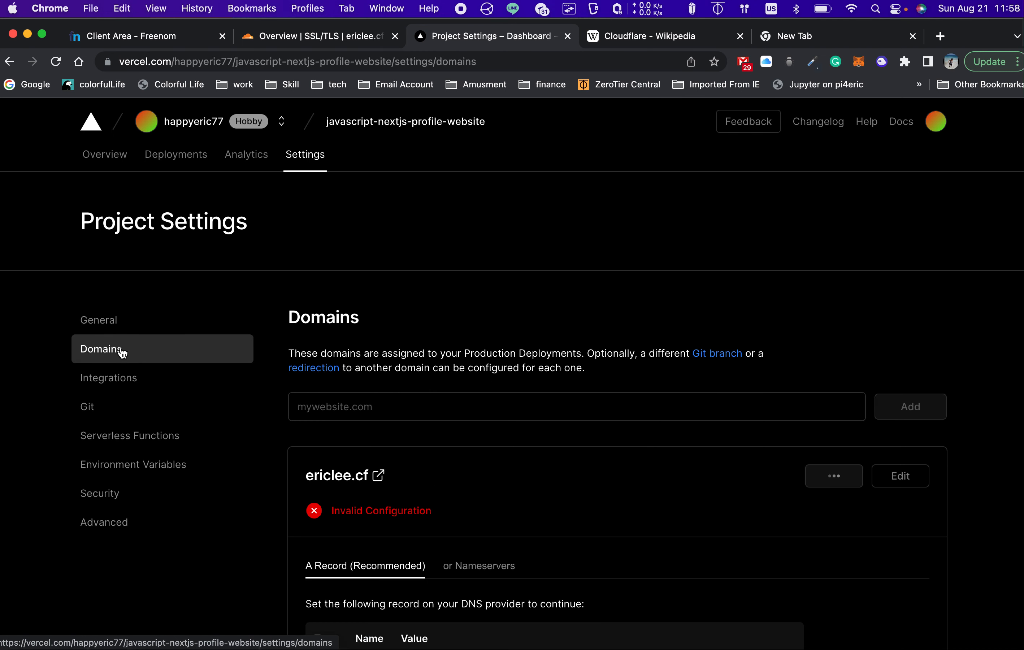
scroll(399, 475, down, 1)
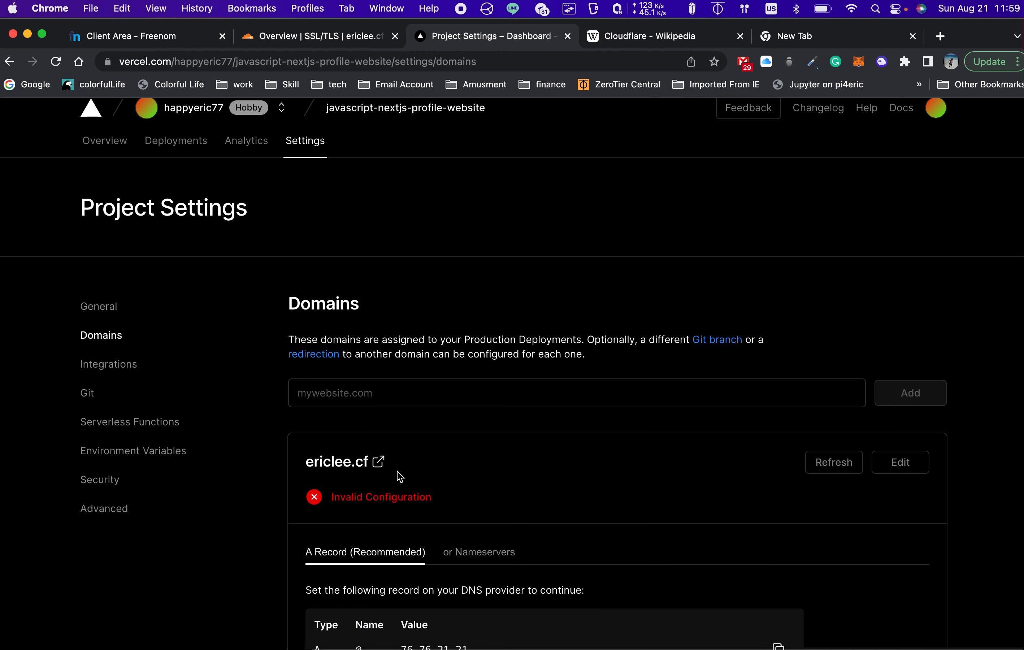
scroll(399, 476, down, 5)
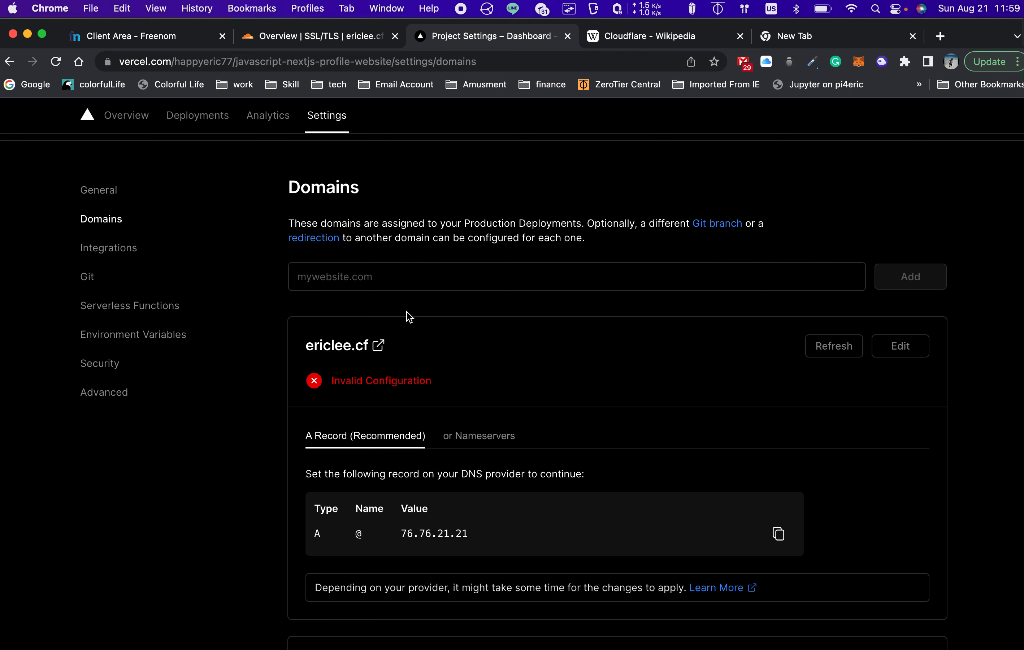
scroll(394, 289, down, 1)
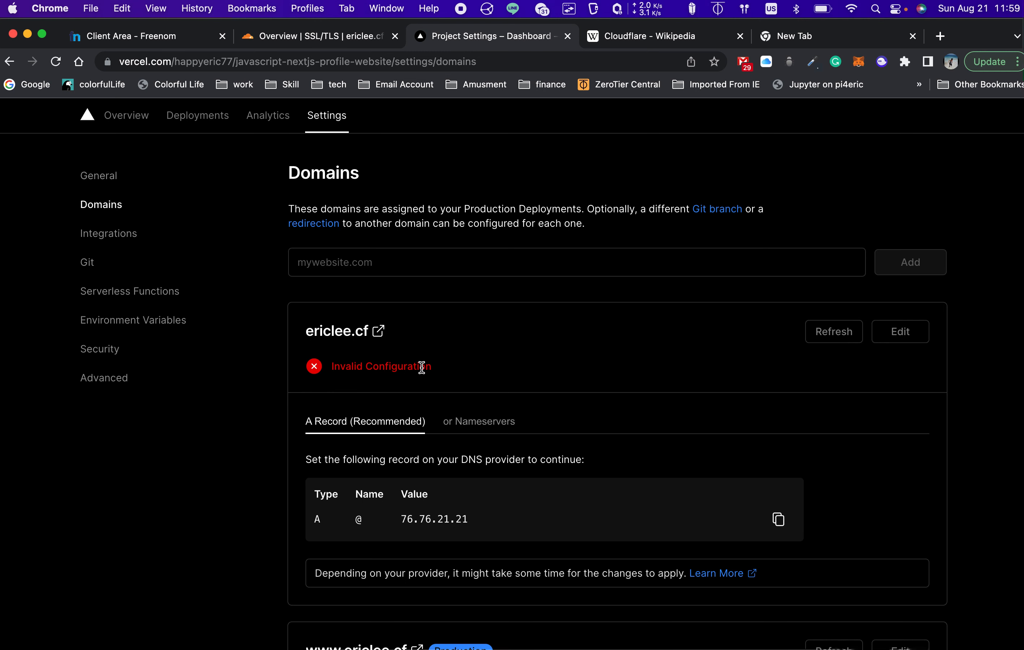
scroll(421, 367, down, 1)
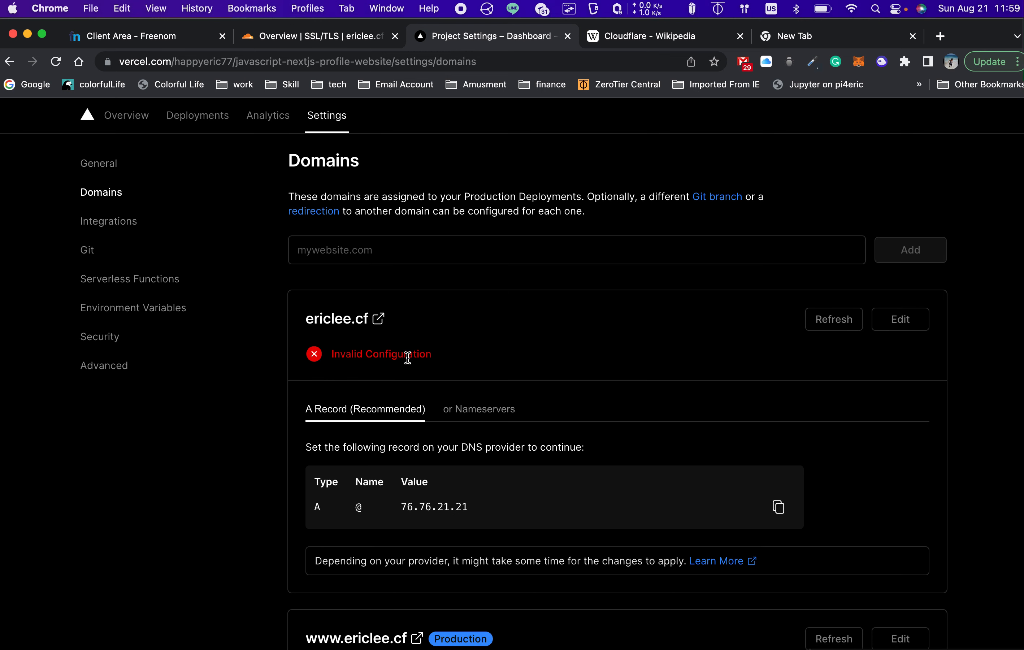
scroll(434, 391, down, 1)
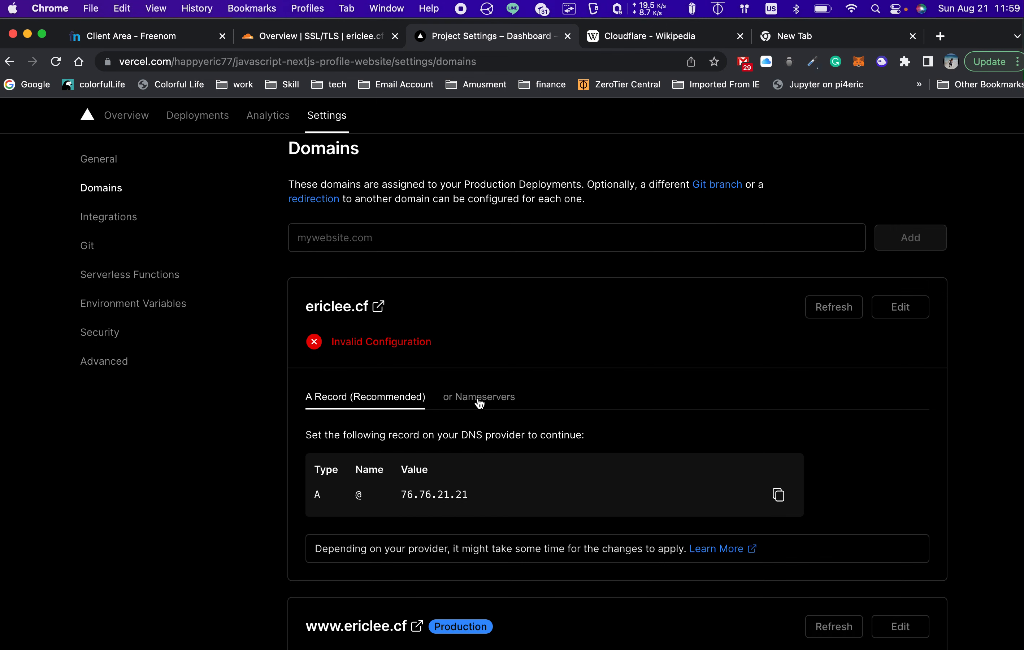
scroll(374, 412, down, 1)
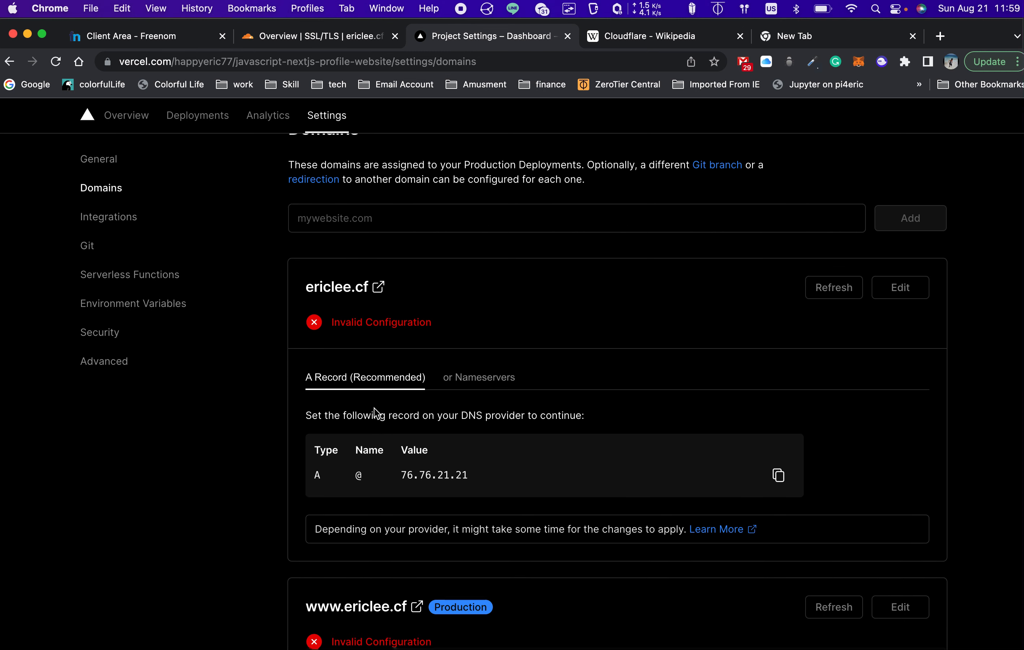
scroll(375, 413, down, 1)
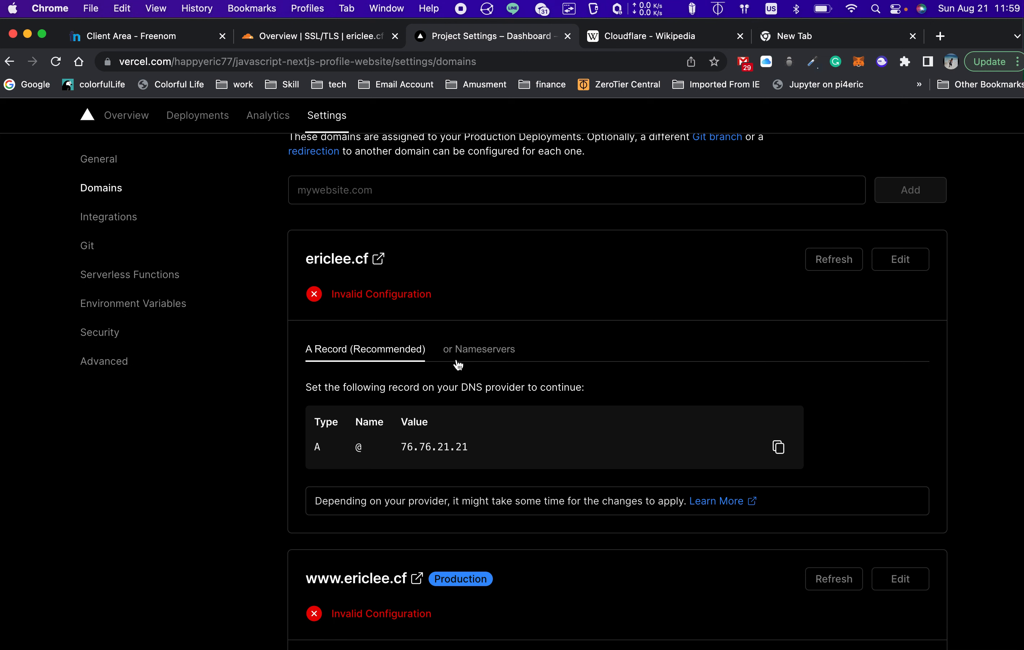
click(494, 355)
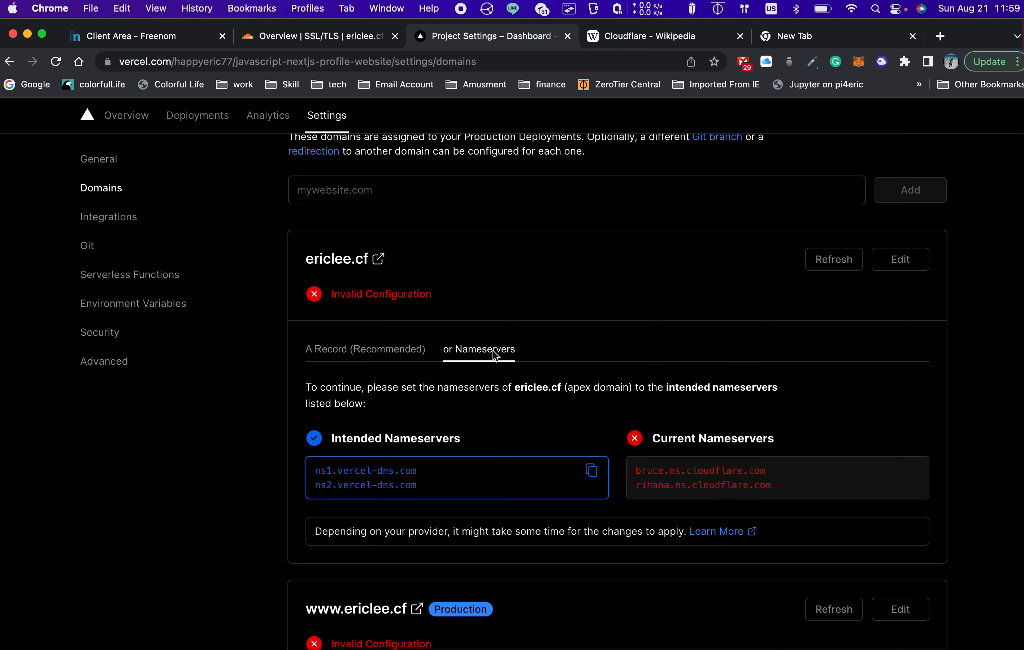
click(413, 357)
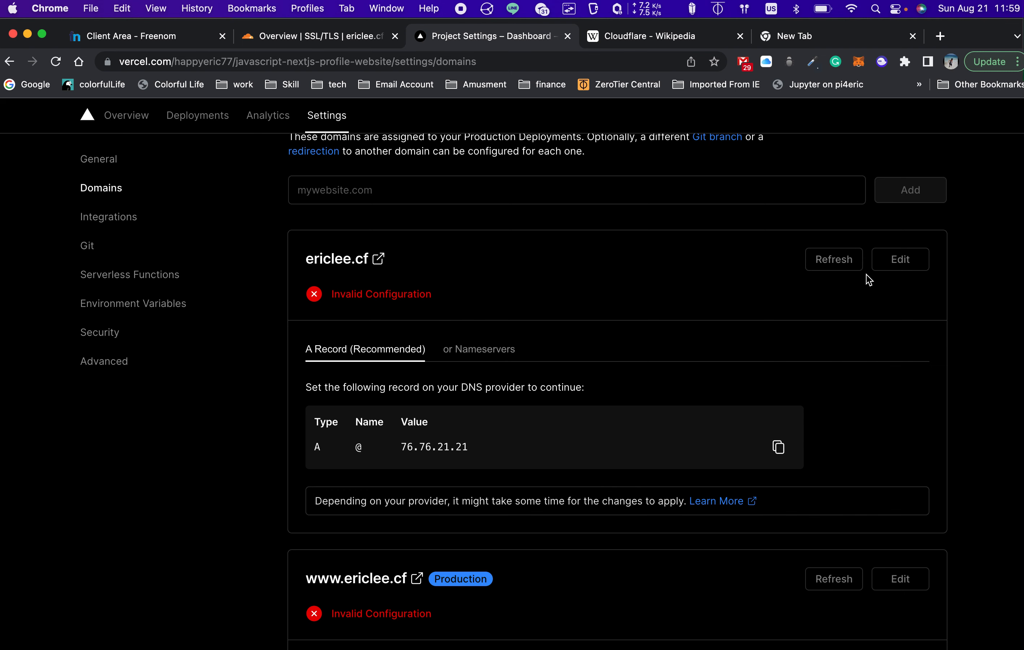
Redirect the domain ericlee.cf to javascript-nextjs-profile-website.vercel.app and save the change.
click(900, 260)
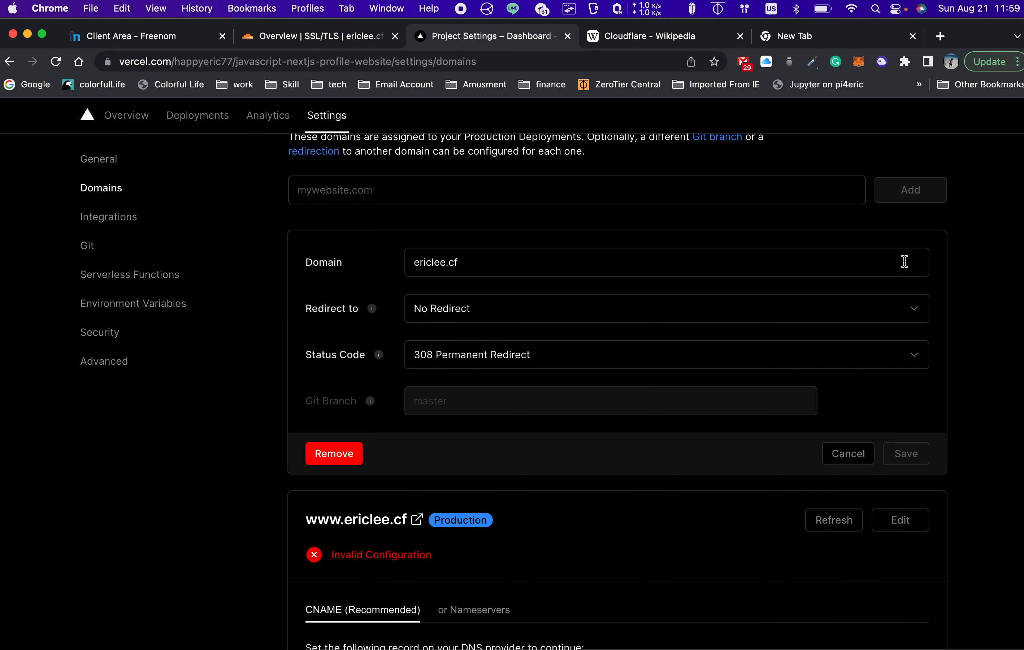
scroll(561, 344, up, 5)
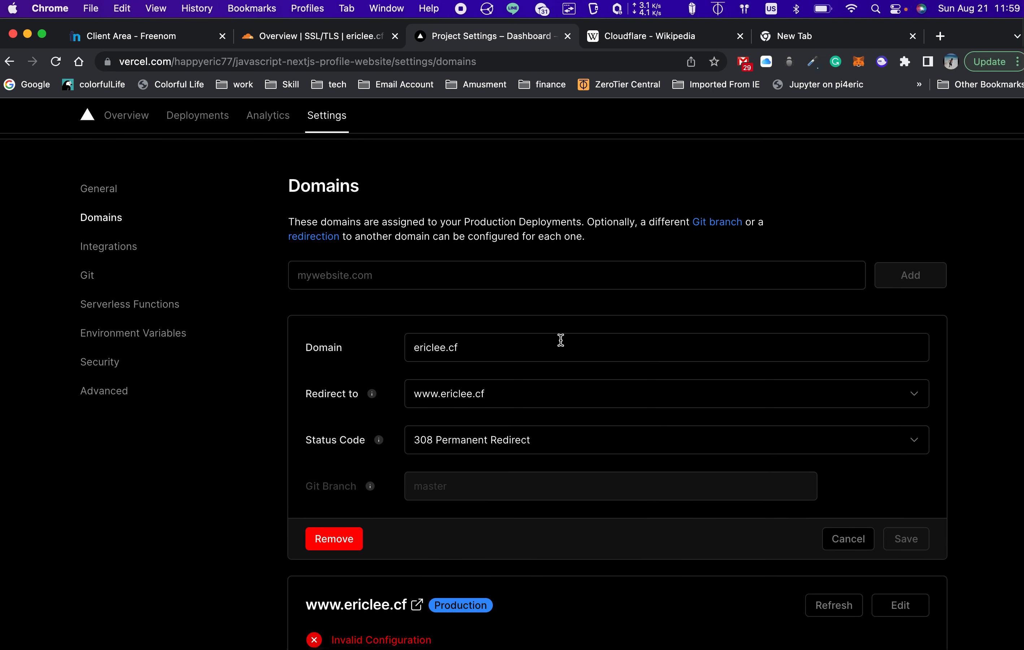
click(458, 373)
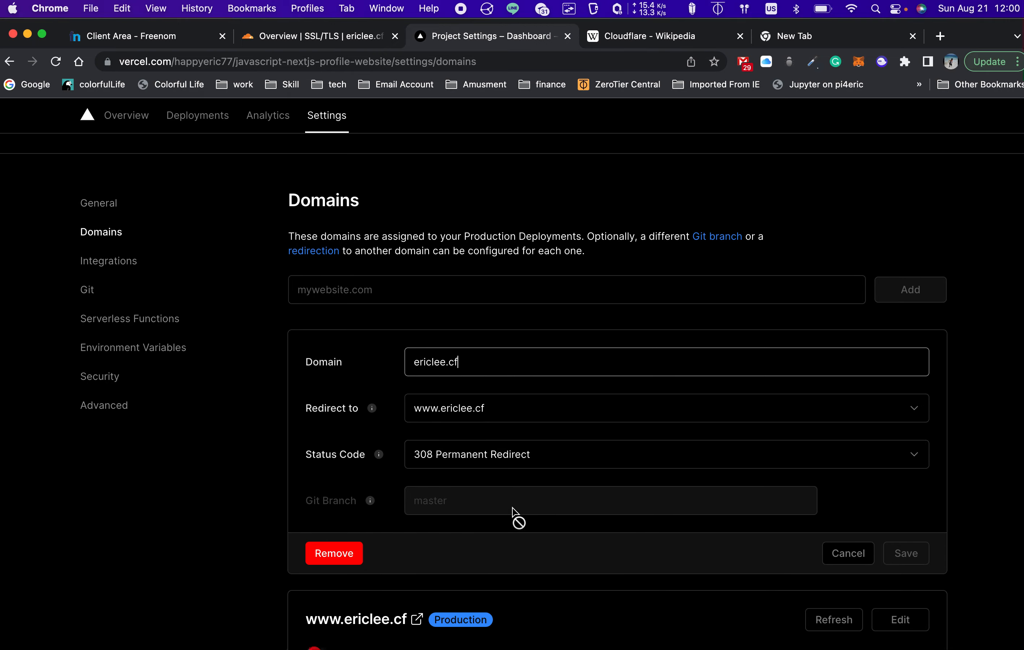
click(480, 408)
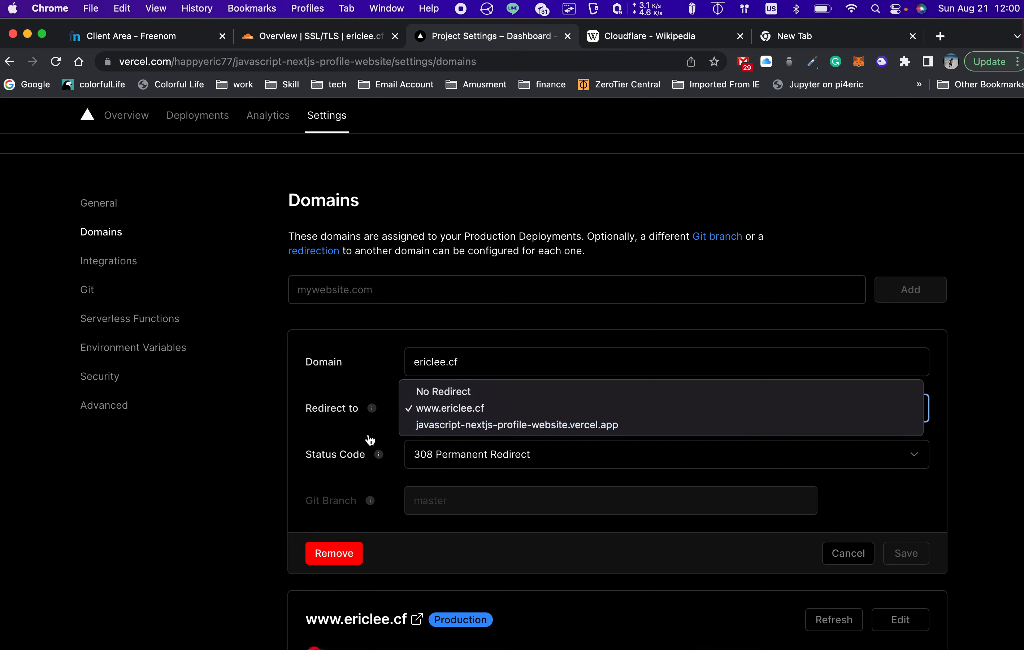
click(533, 425)
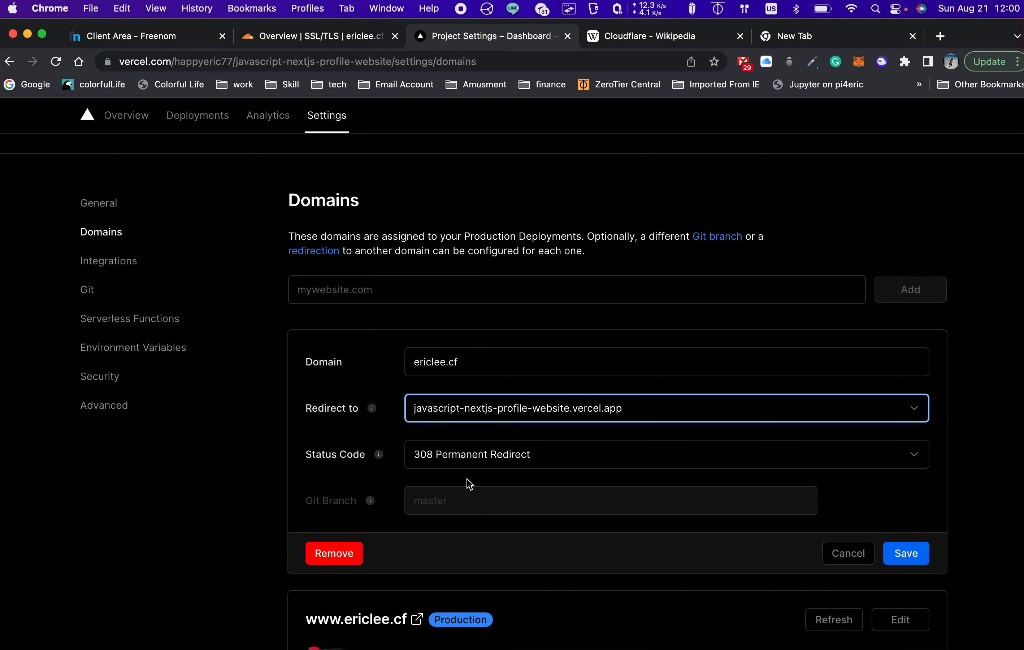
scroll(469, 484, down, 2)
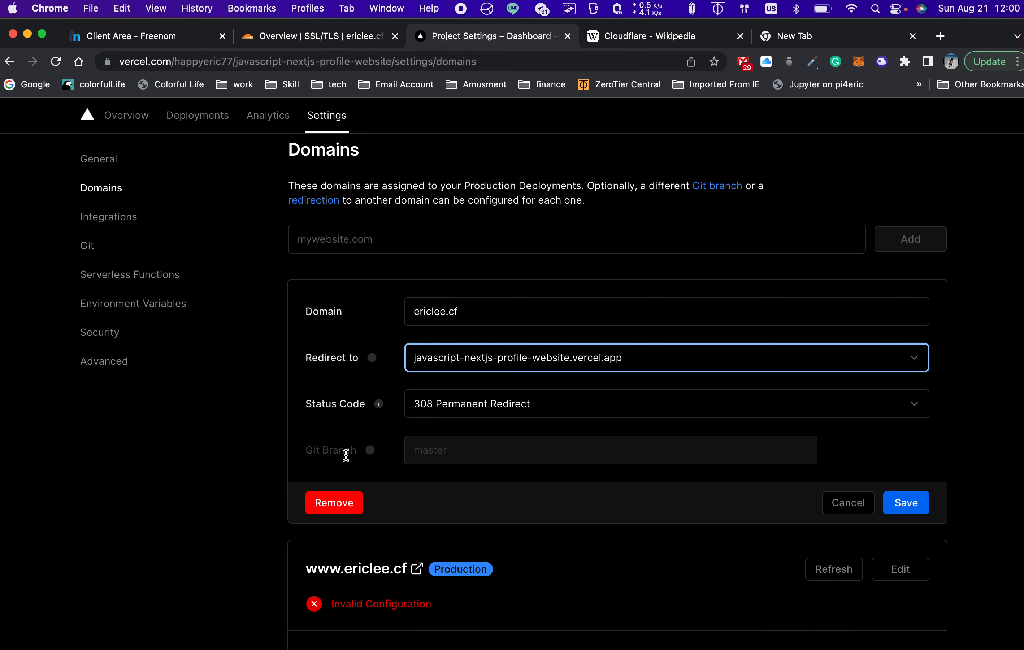
click(915, 505)
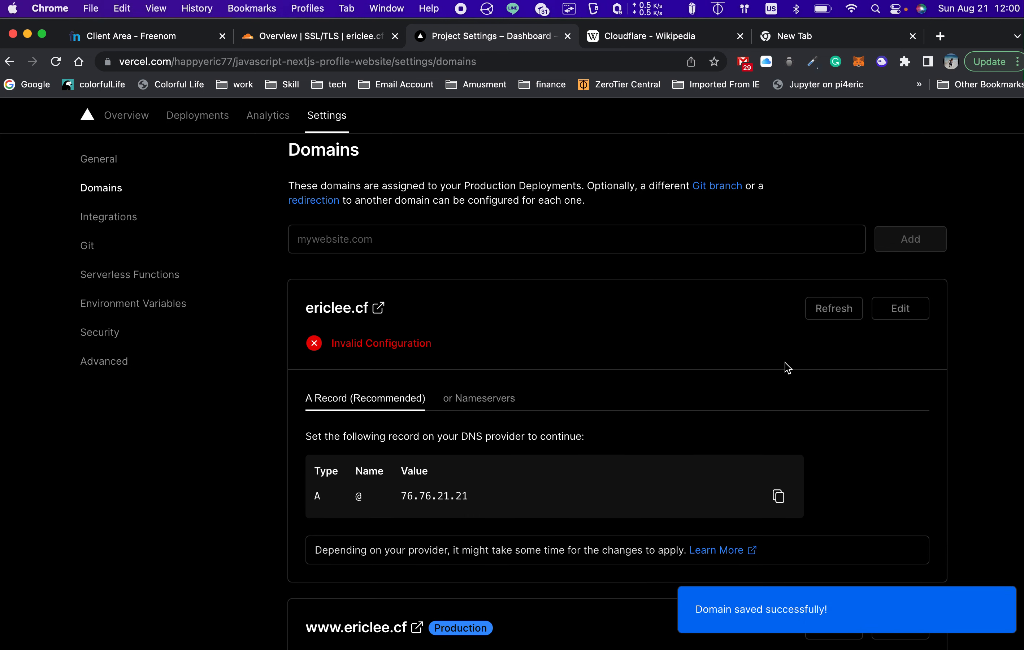
scroll(716, 427, down, 6)
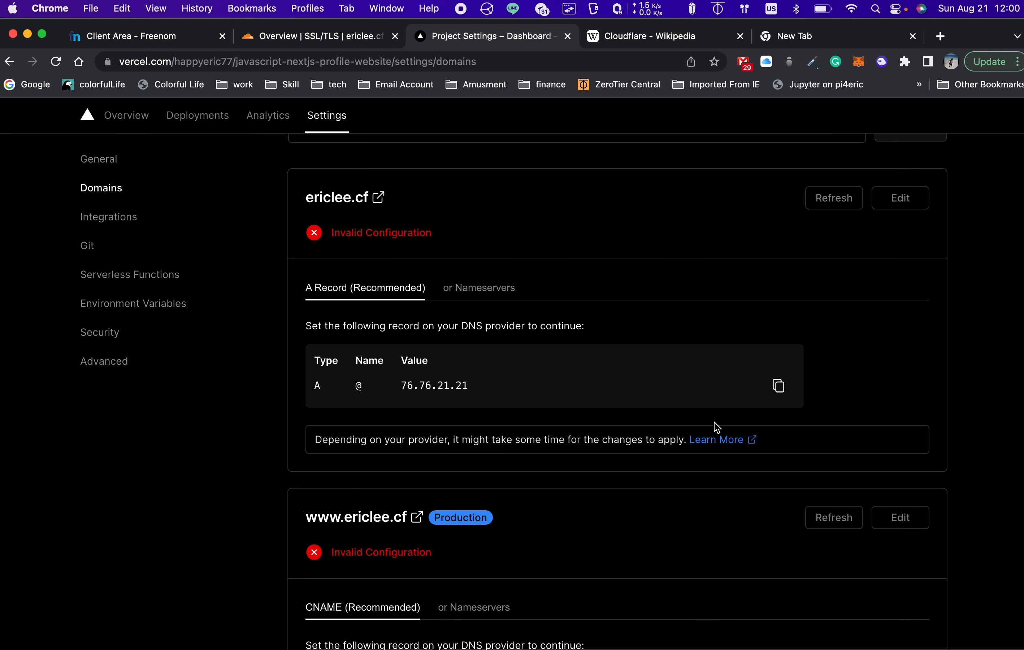
scroll(717, 427, up, 3)
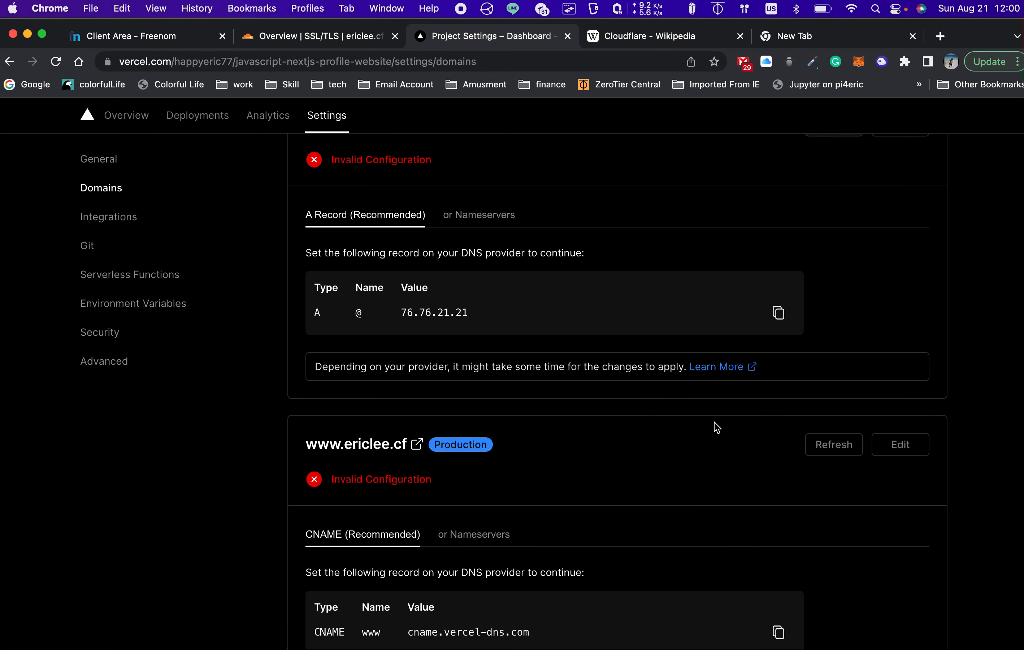
scroll(717, 426, down, 4)
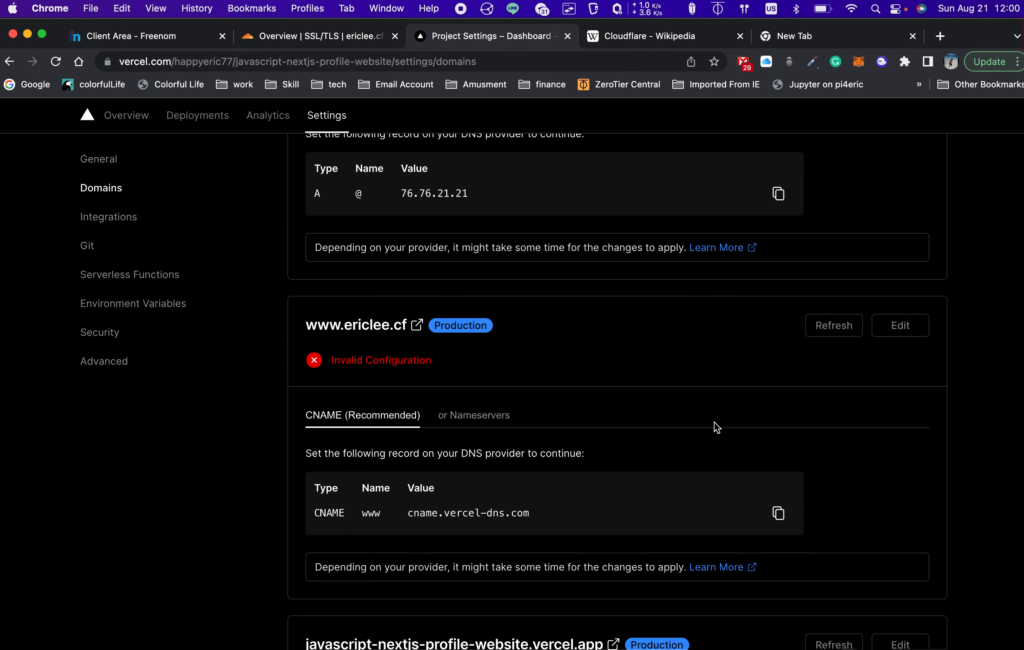
scroll(716, 426, up, 5)
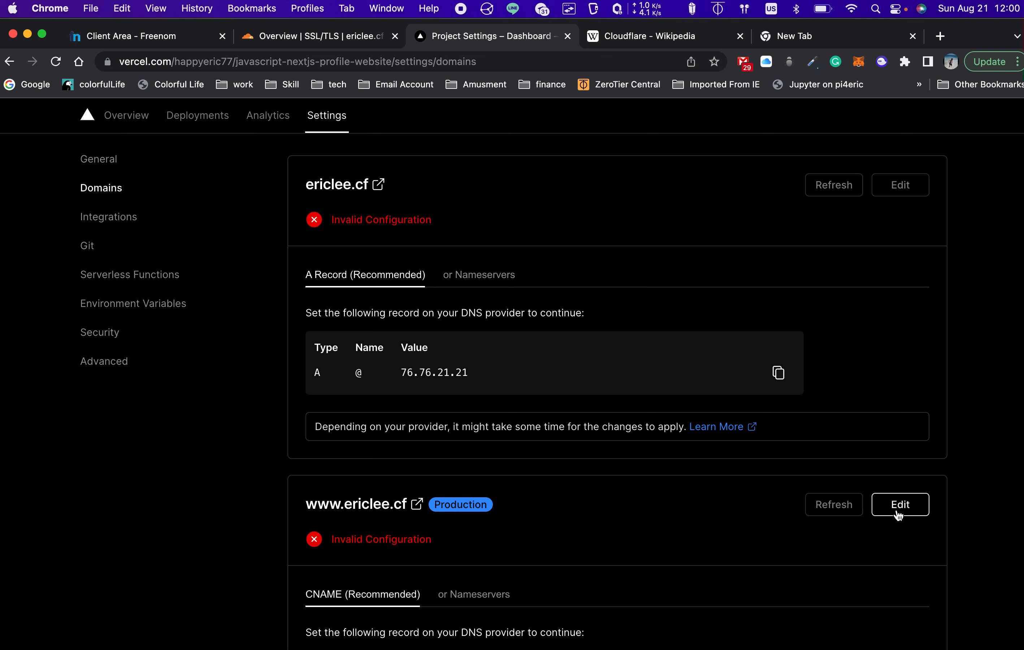
scroll(891, 432, up, 4)
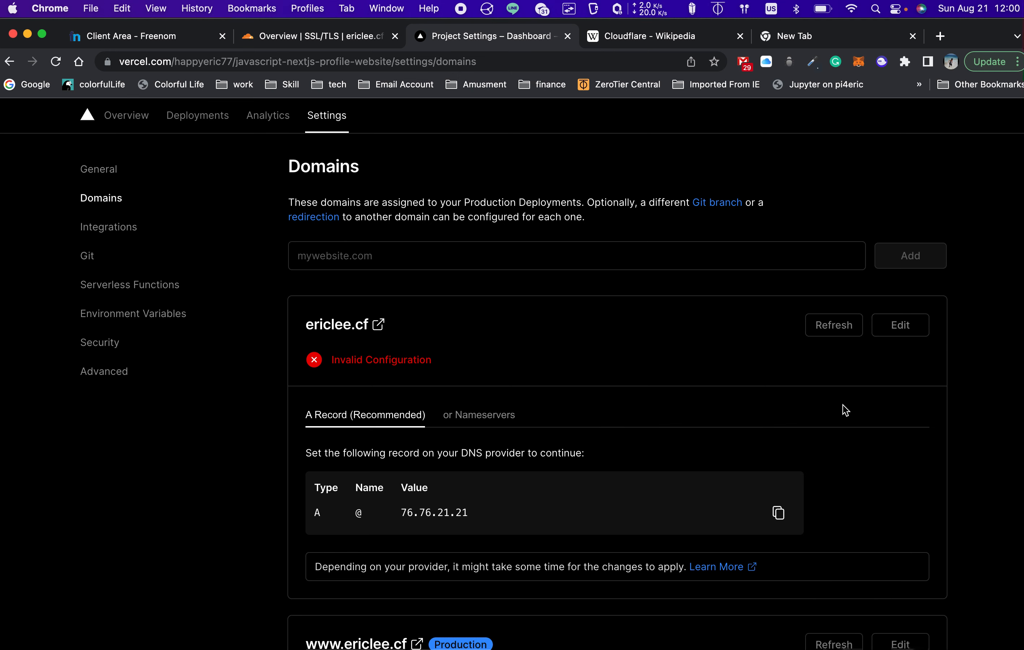
scroll(778, 476, down, 2)
scroll(773, 491, up, 3)
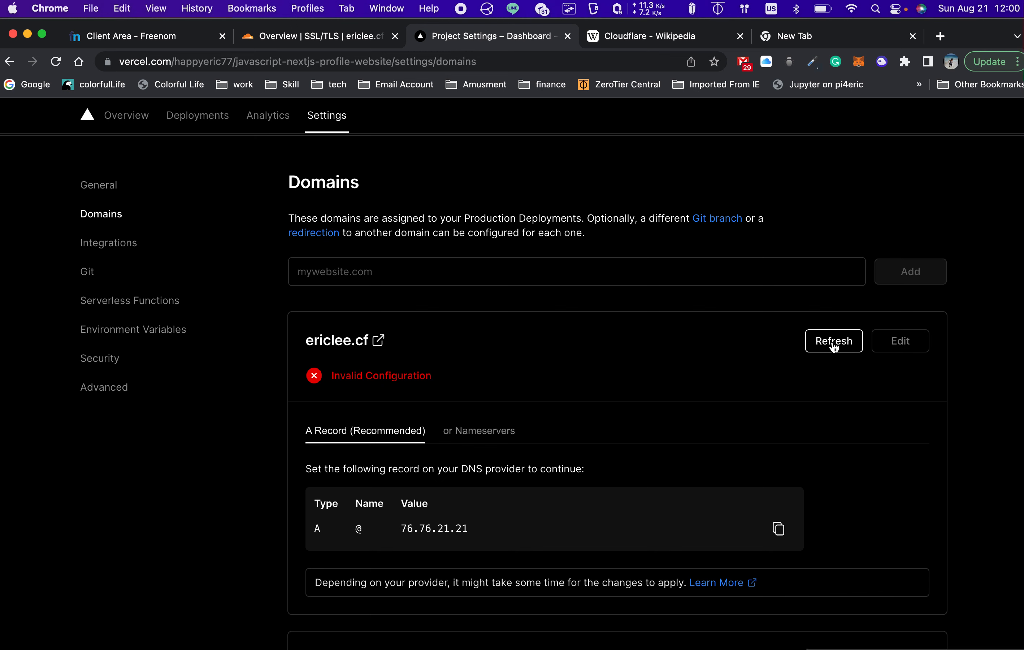
scroll(834, 346, up, 2)
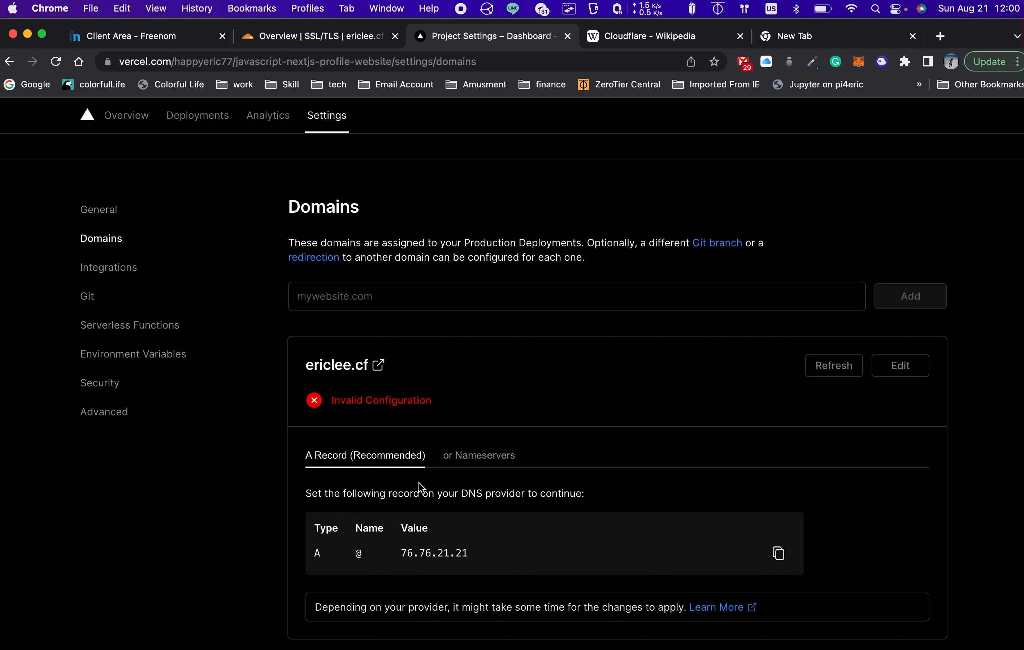
Remove the domain ericlee.cf from the javascript-nextjs-profile-website project and confirm the removal.
click(900, 365)
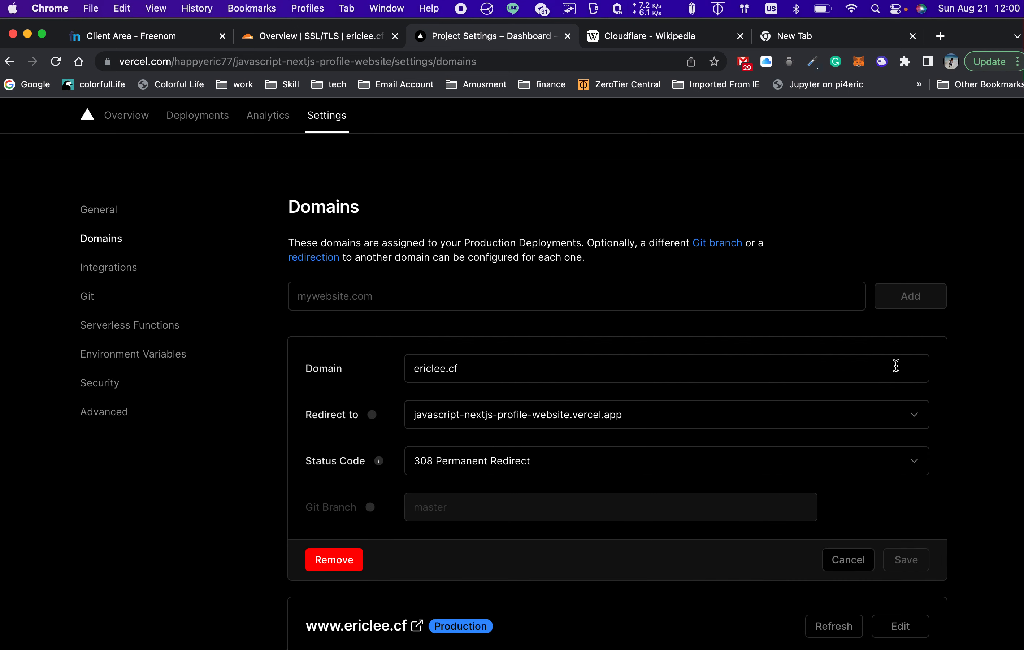
scroll(654, 458, down, 2)
click(346, 533)
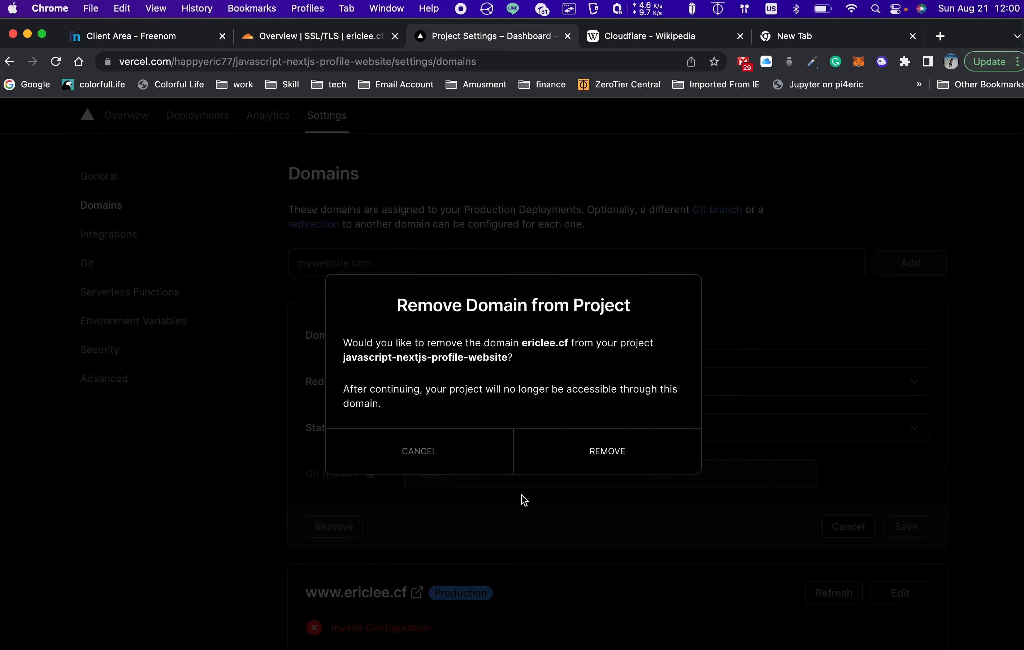
click(621, 452)
scroll(606, 496, down, 5)
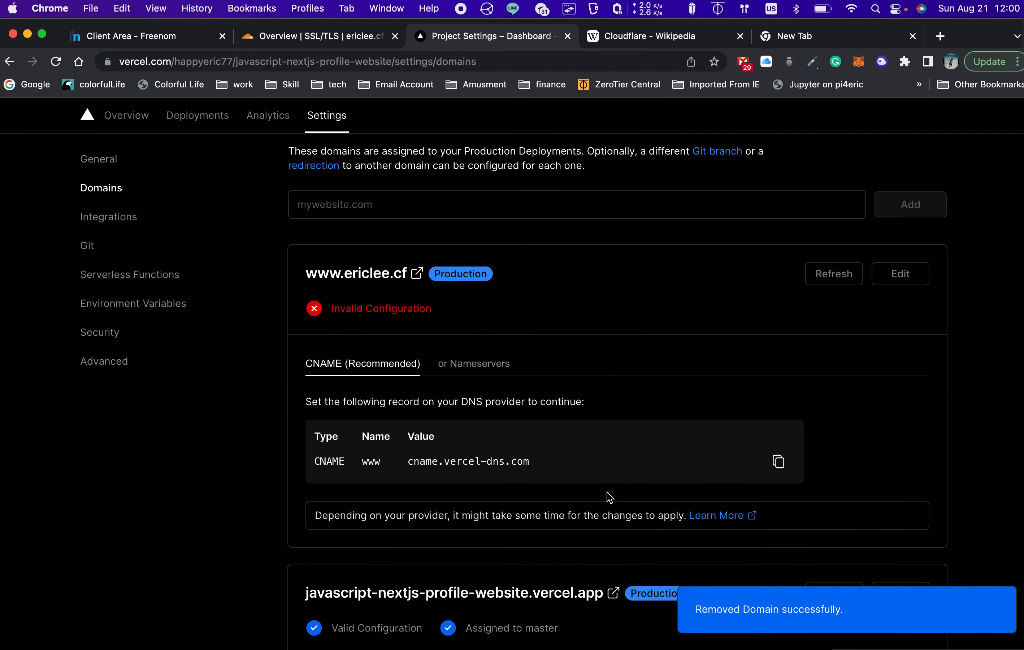
scroll(607, 496, up, 3)
scroll(607, 496, up, 1)
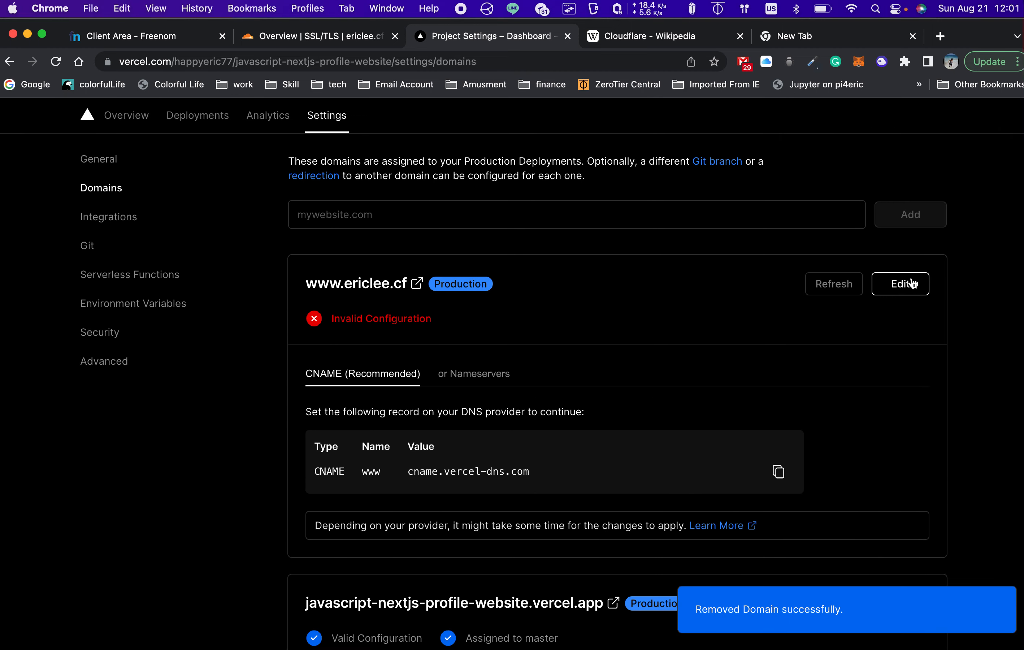
click(900, 283)
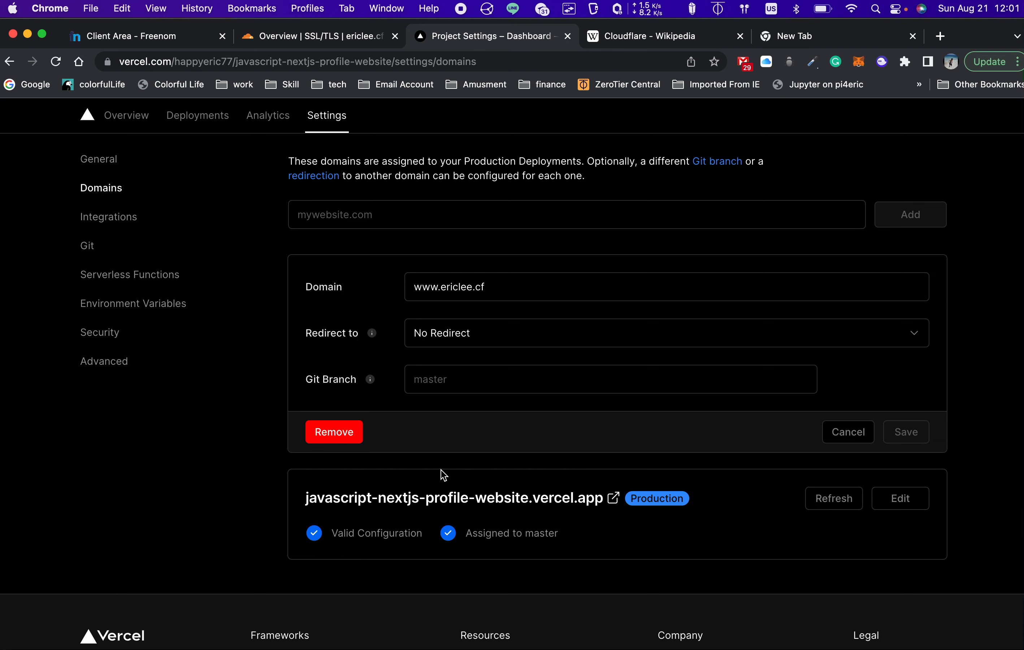
click(335, 434)
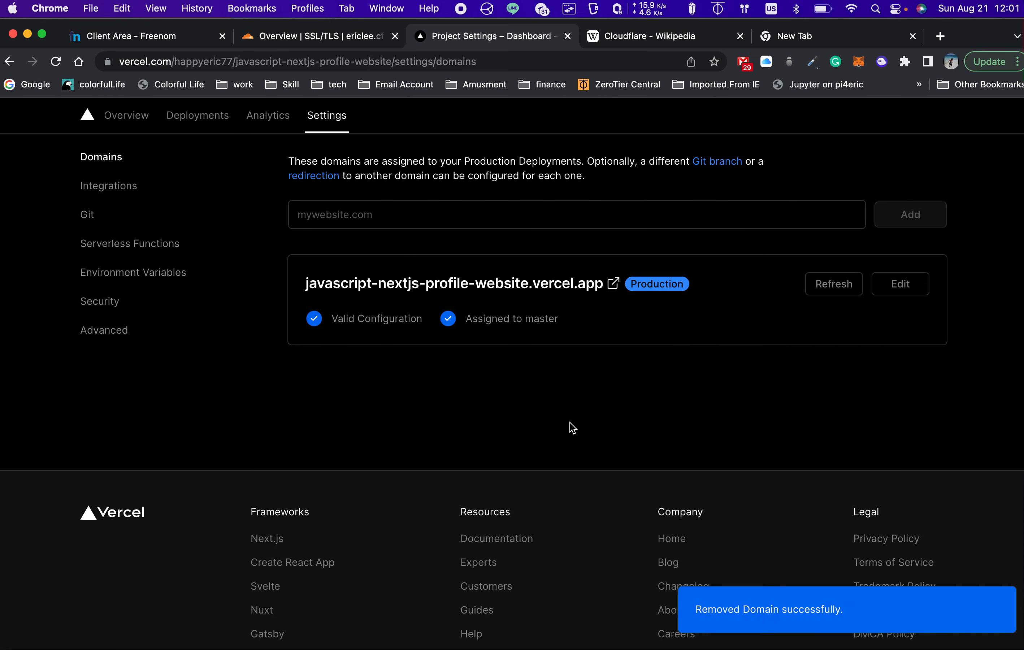
scroll(572, 427, up, 5)
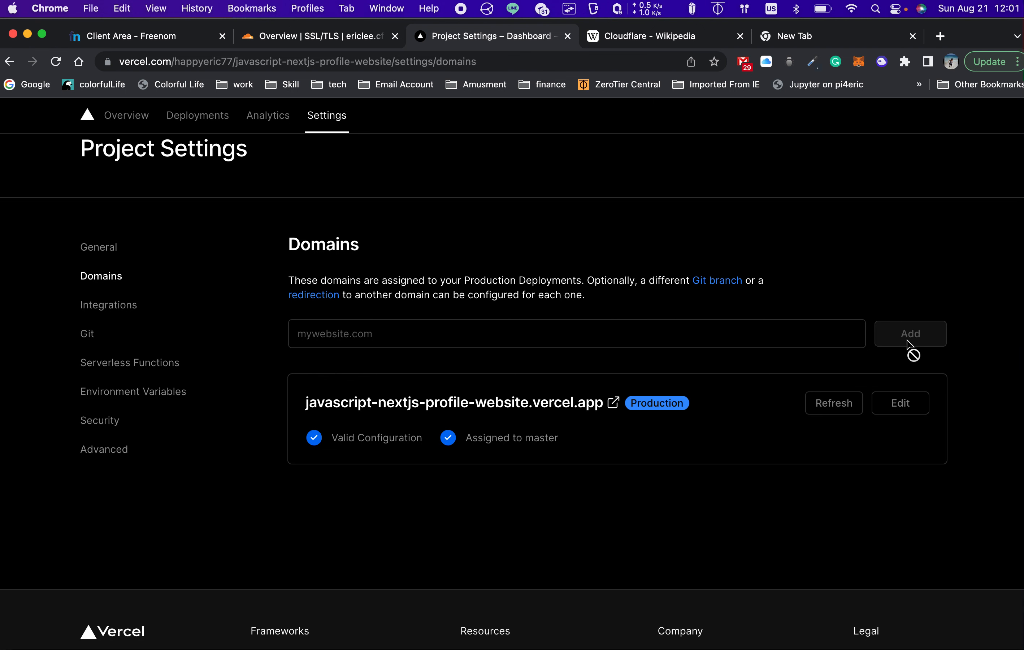
Enter profile.ericlee.cf as a new project domain without adding it, and clear the entry.
click(575, 343)
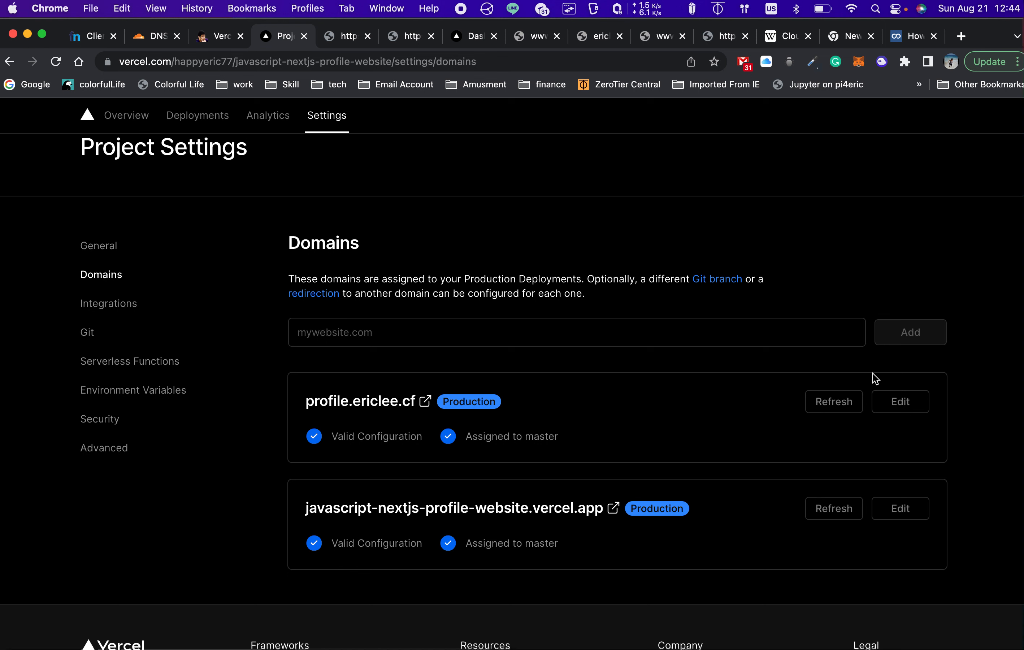
click(345, 331)
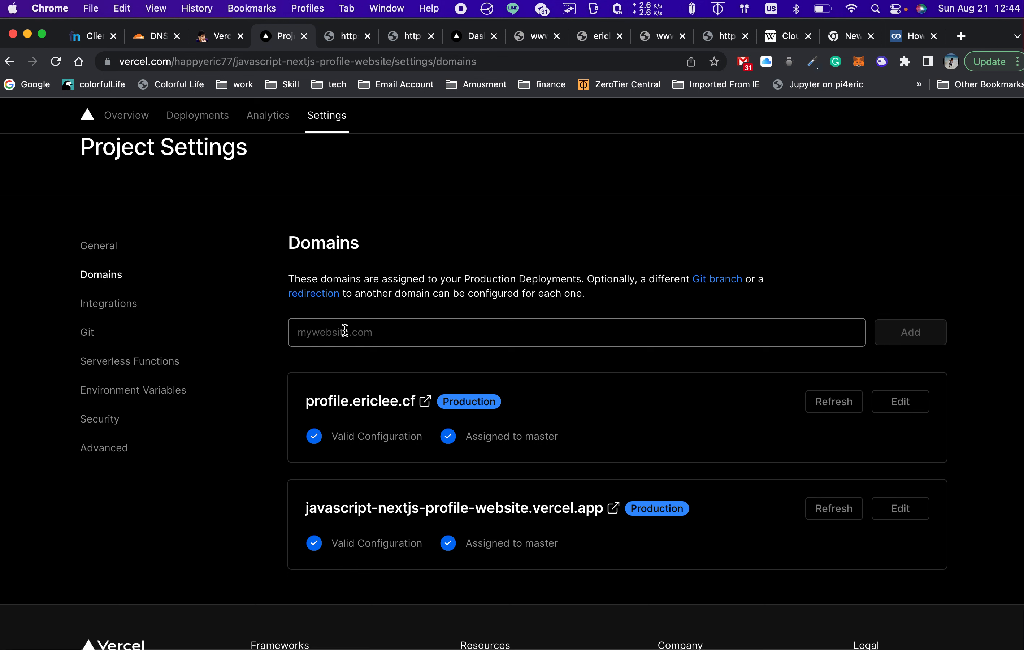
text(pro)
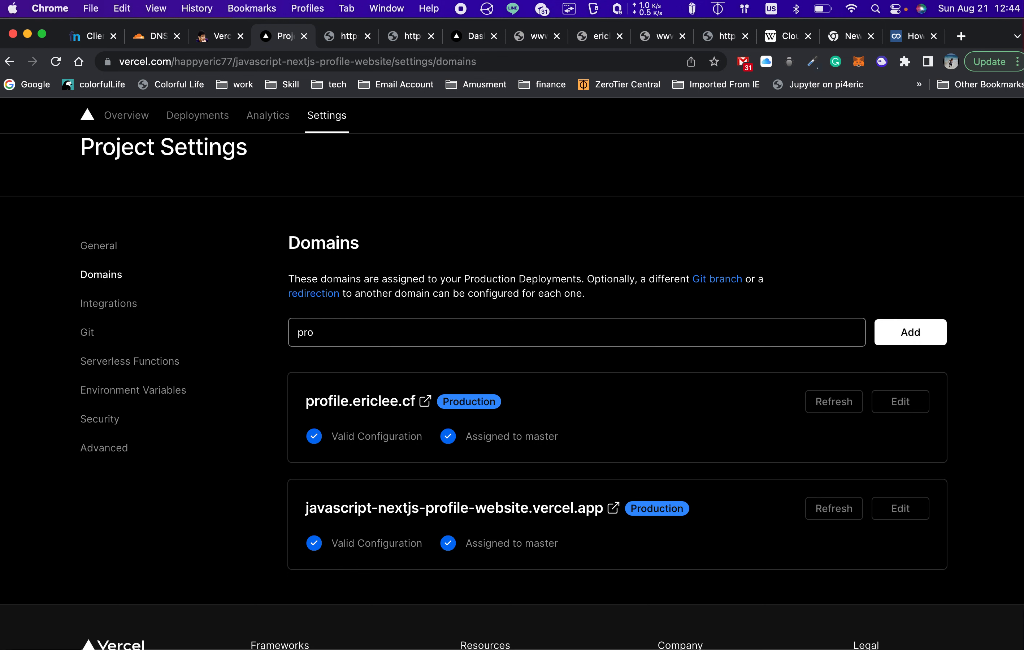
text(file.ericlee.cf)
key(super+a)
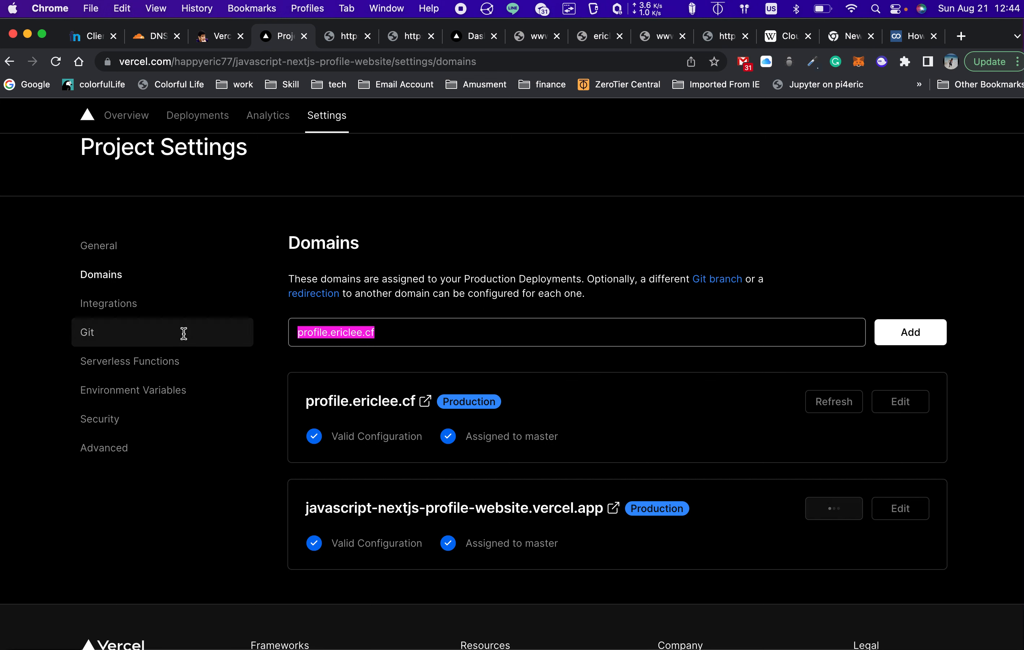
key(BackSpace)
Review the redirect and Git branch settings of profile.ericlee.cf and close them without changes.
click(875, 393)
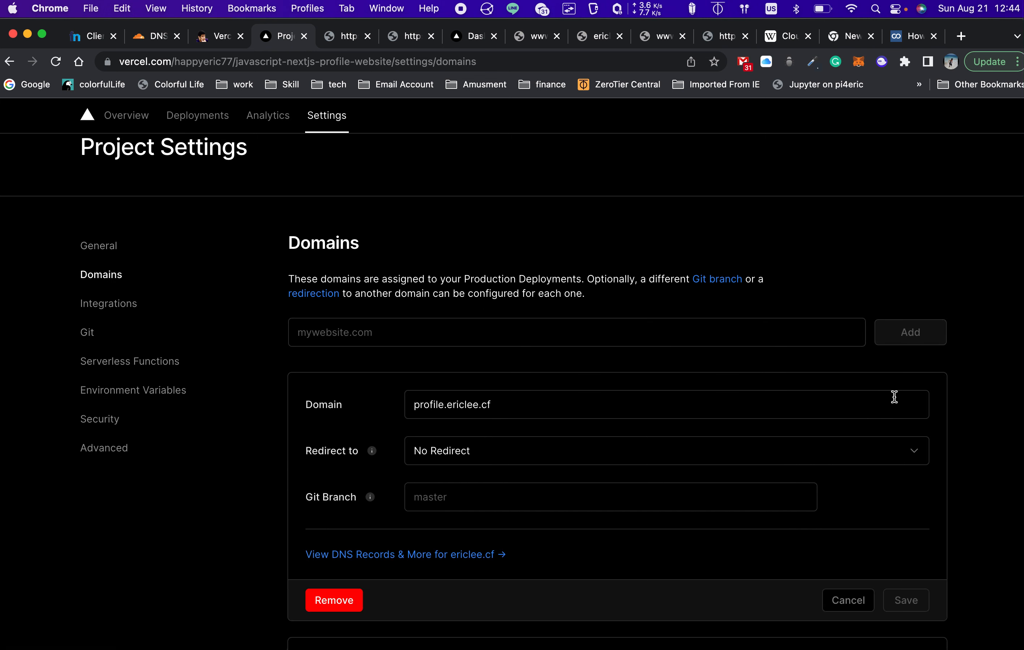
scroll(583, 418, down, 2)
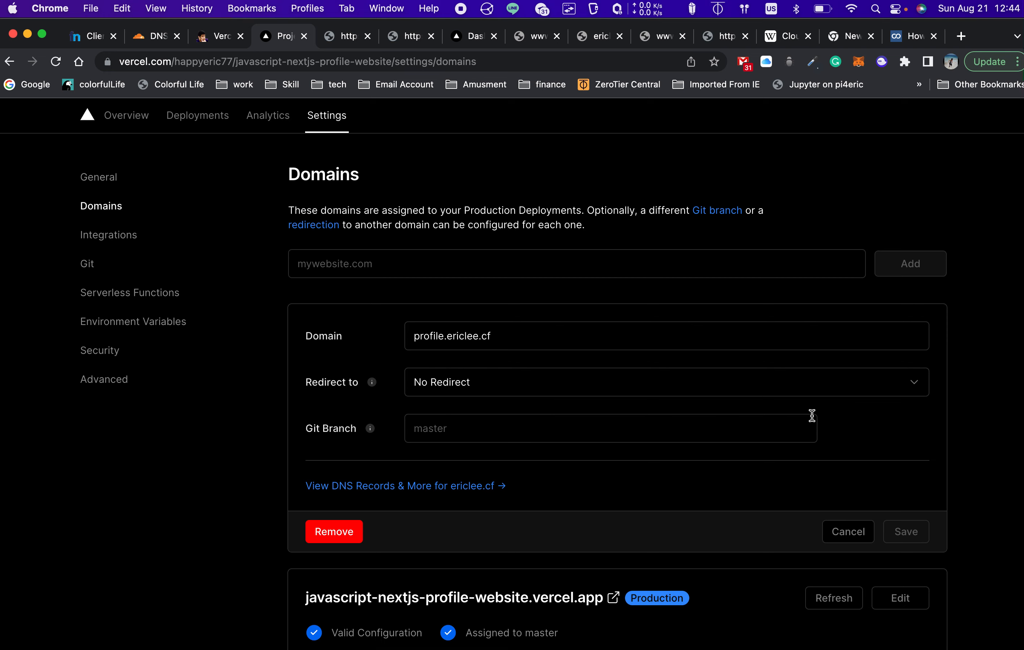
click(848, 538)
Switch to Cloudflare and inspect the profile CNAME record for ericlee.cf, highlighting its name, without changing the record.
click(152, 37)
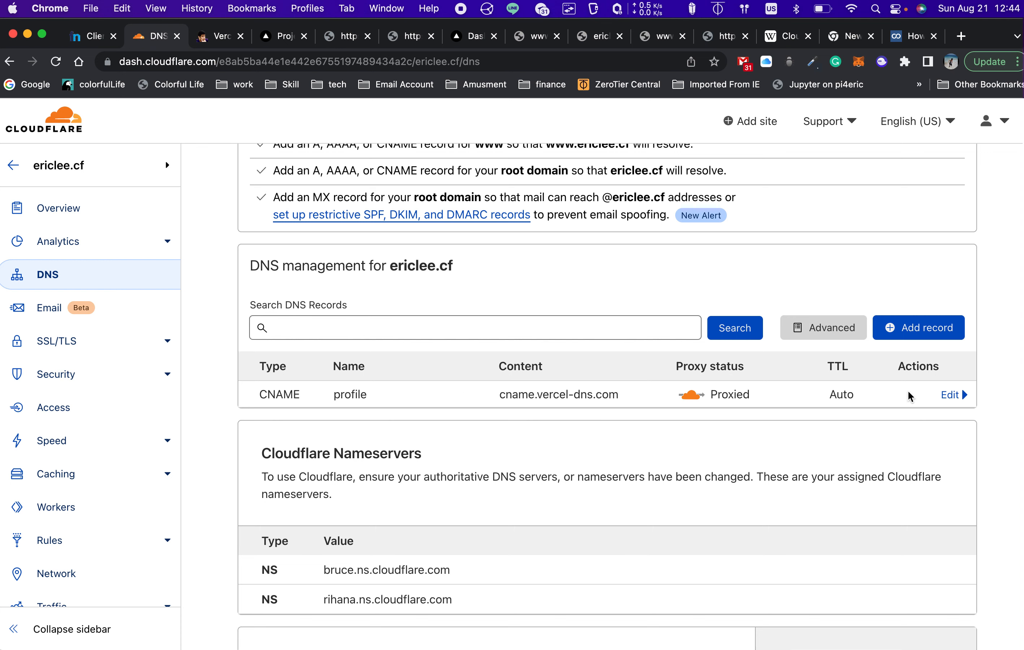
click(958, 396)
click(333, 439)
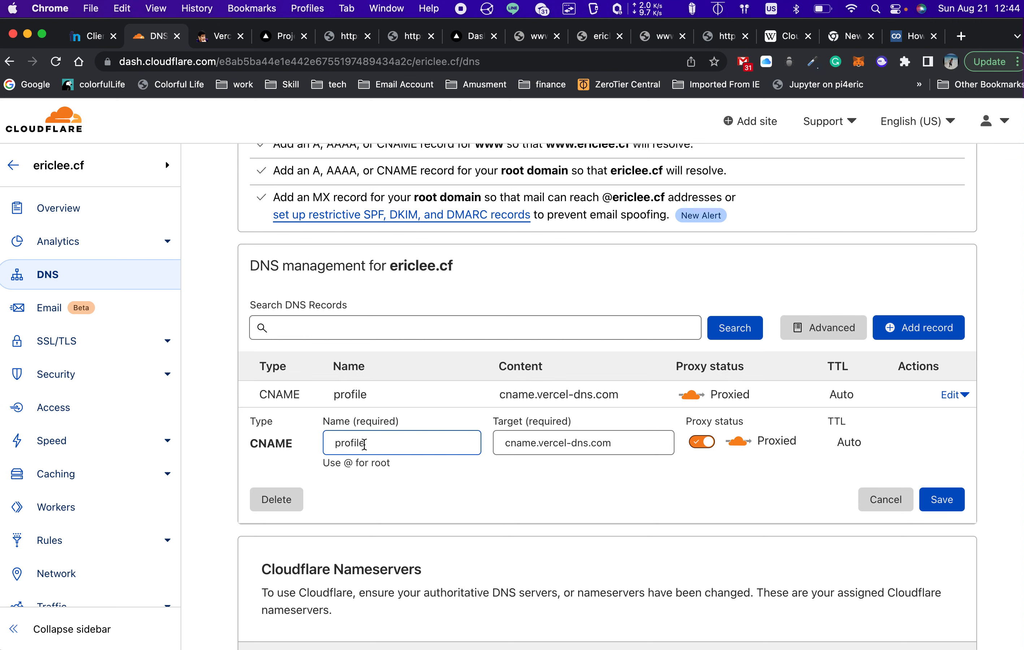
drag(364, 444, 317, 448)
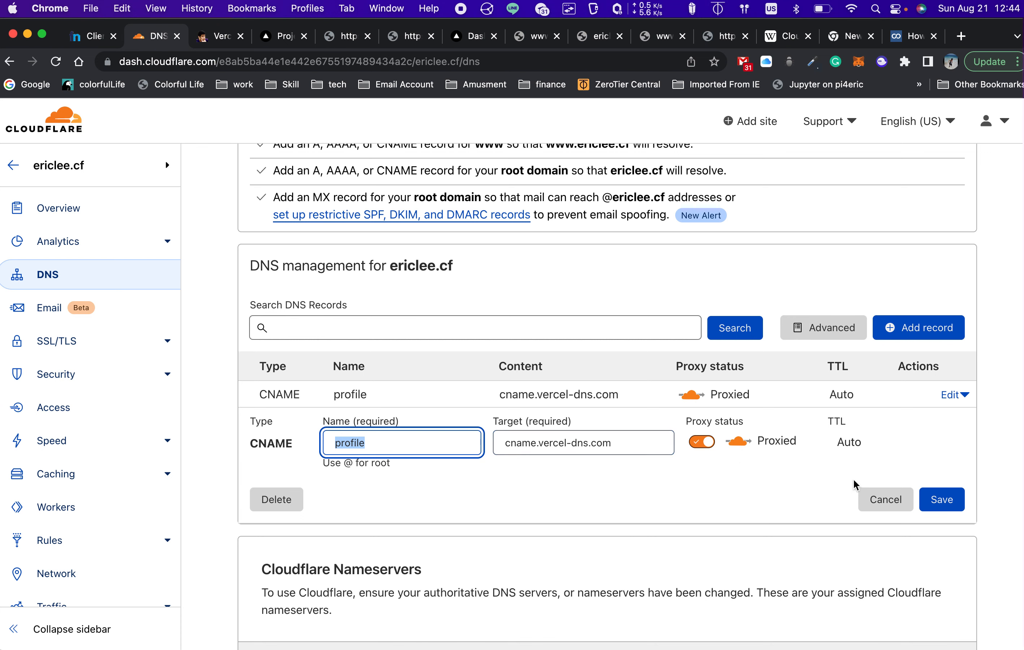
click(886, 499)
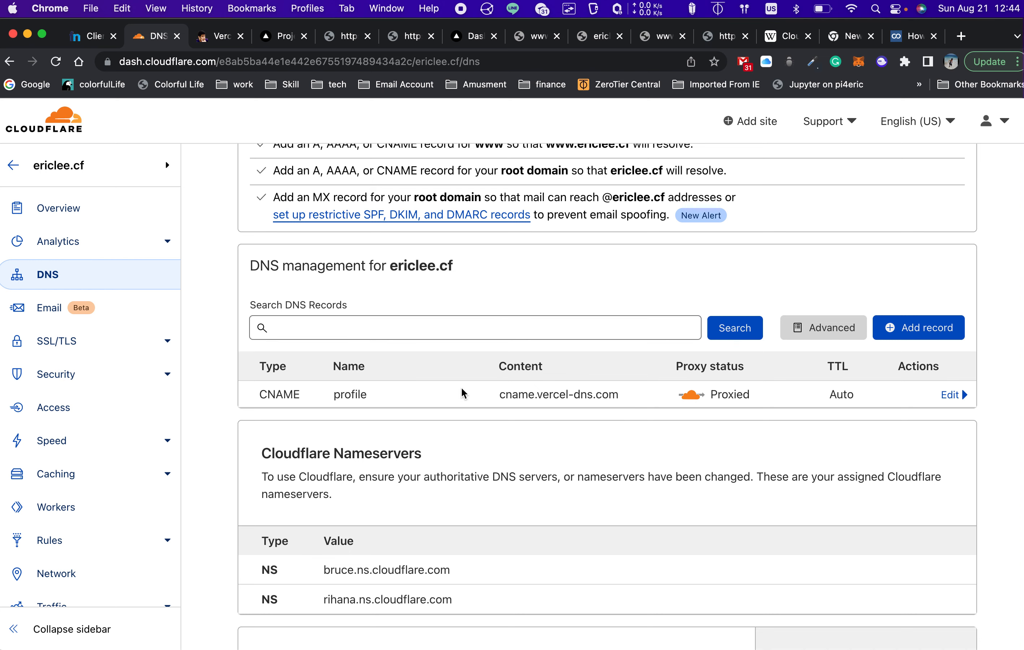
Return to the Vercel domain settings, open the profile.ericlee.cf site and look through its page and address.
click(214, 38)
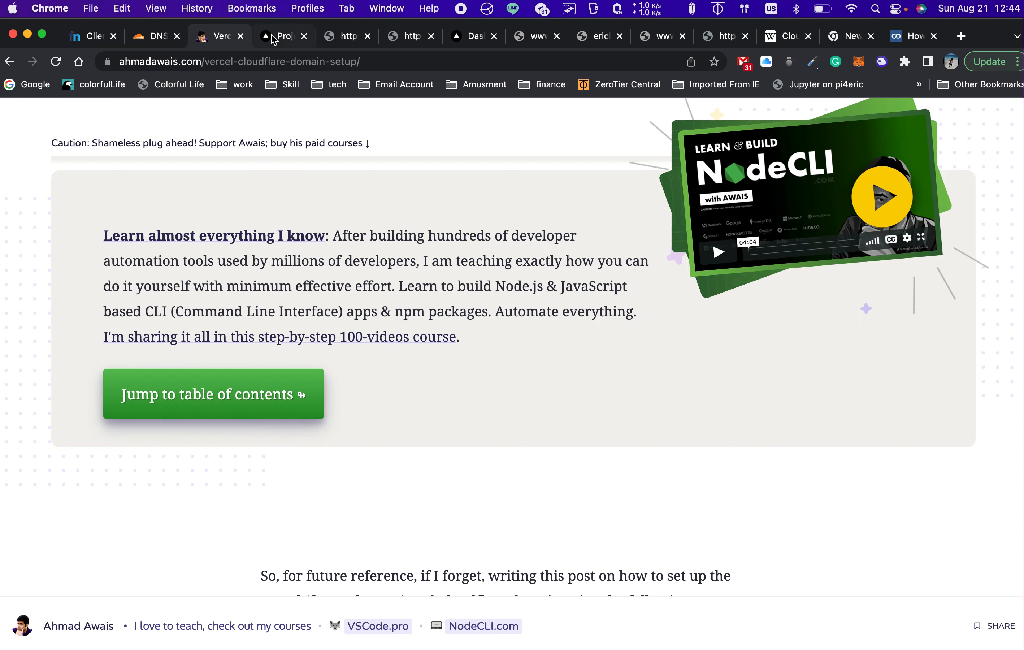
click(284, 39)
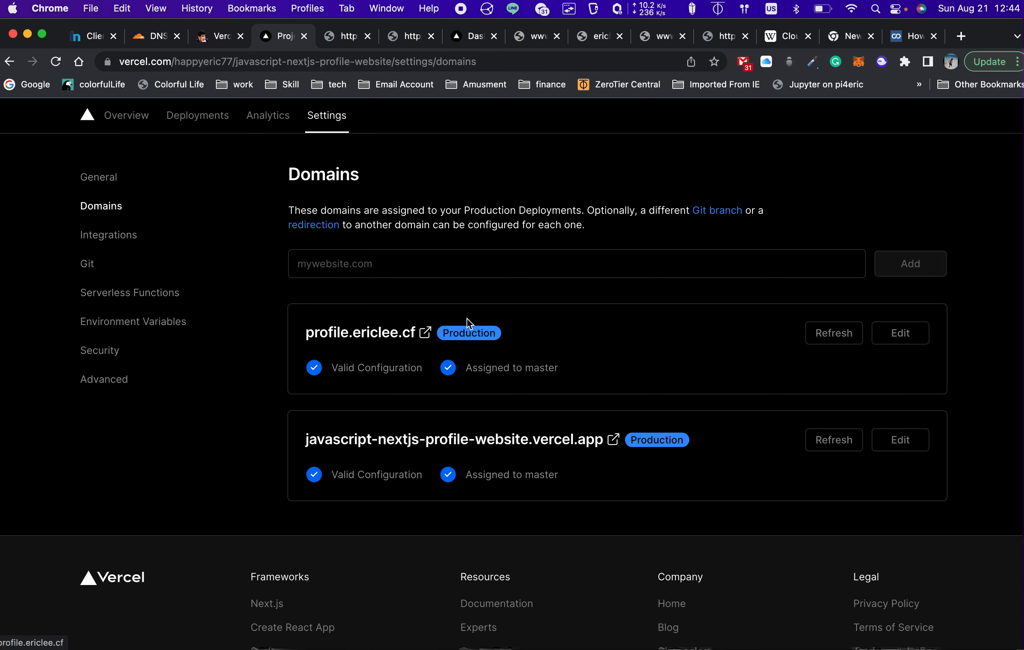
click(425, 332)
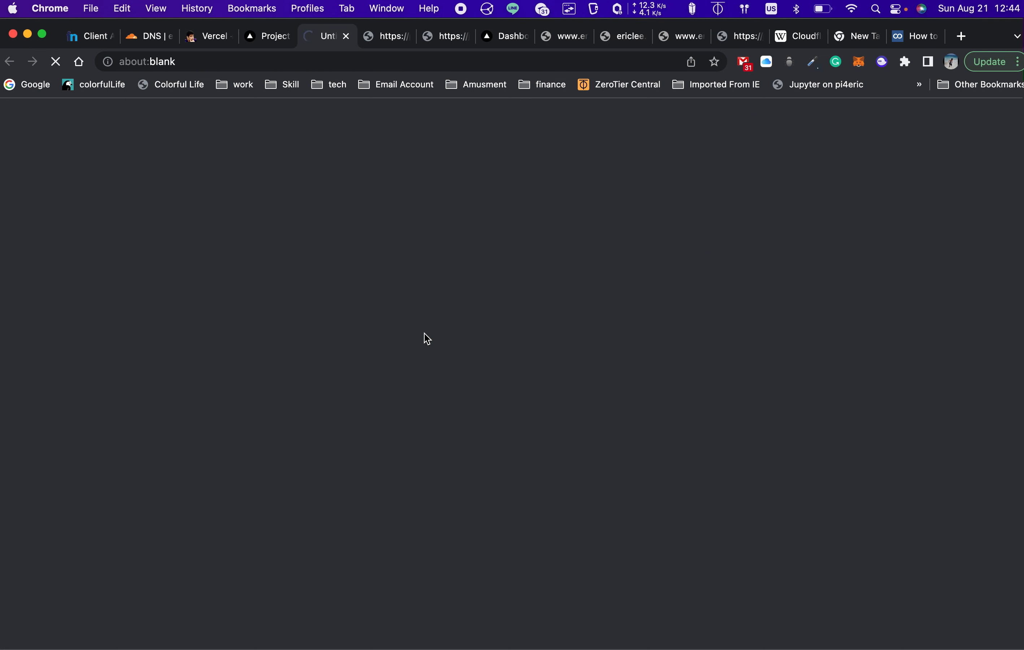
click(291, 61)
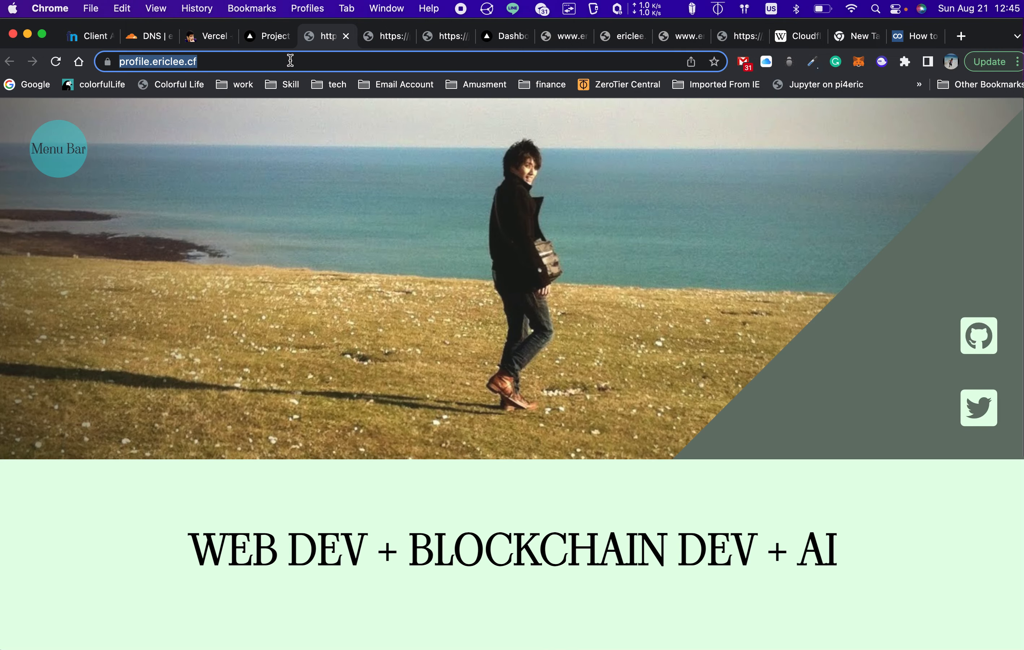
scroll(386, 413, down, 10)
scroll(386, 413, up, 10)
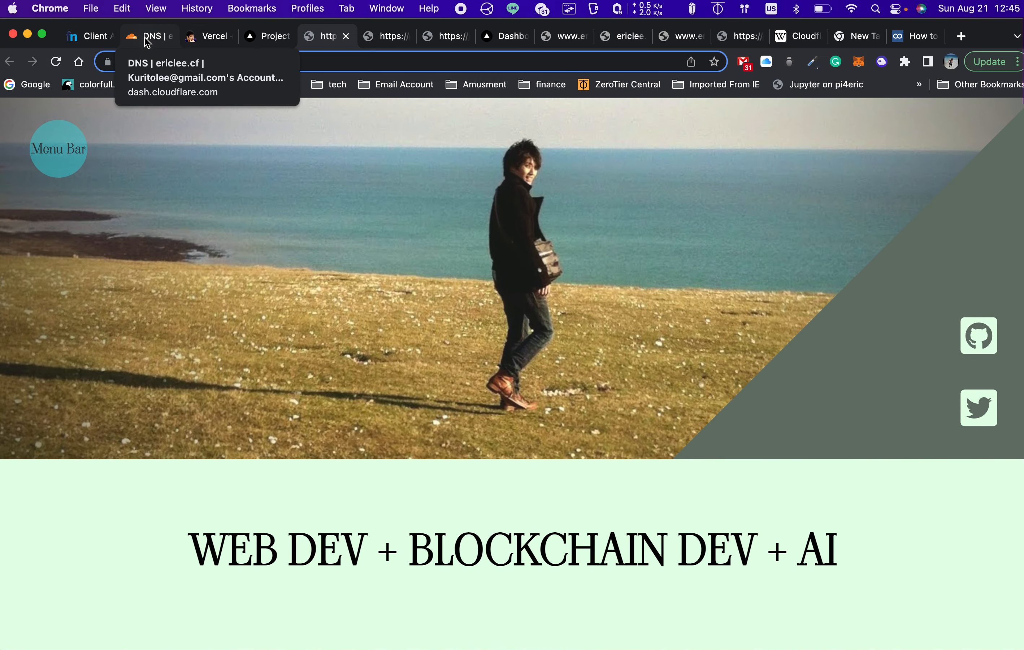
click(271, 61)
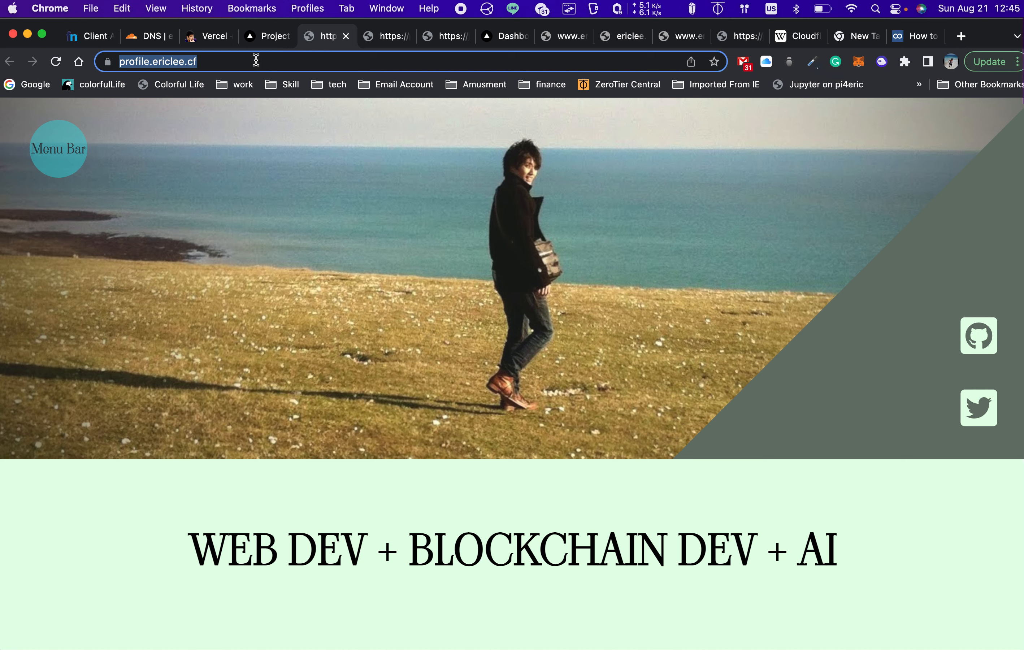
Review the Full (strict) encryption mode and diagram in Cloudflare's SSL/TLS overview, briefly checking the Vercel domain list.
click(155, 43)
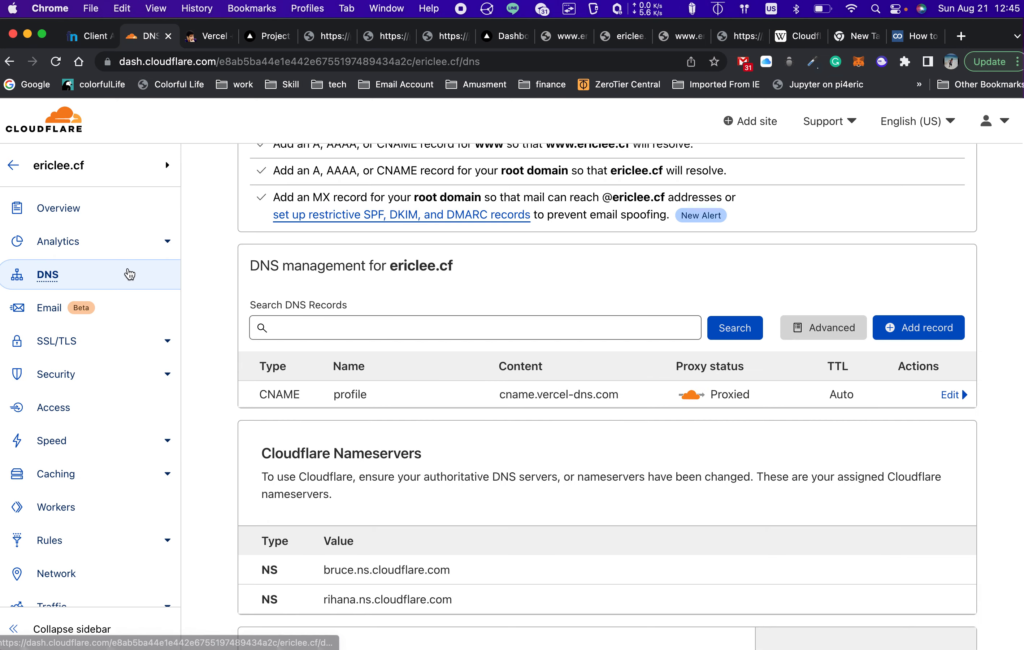
click(77, 340)
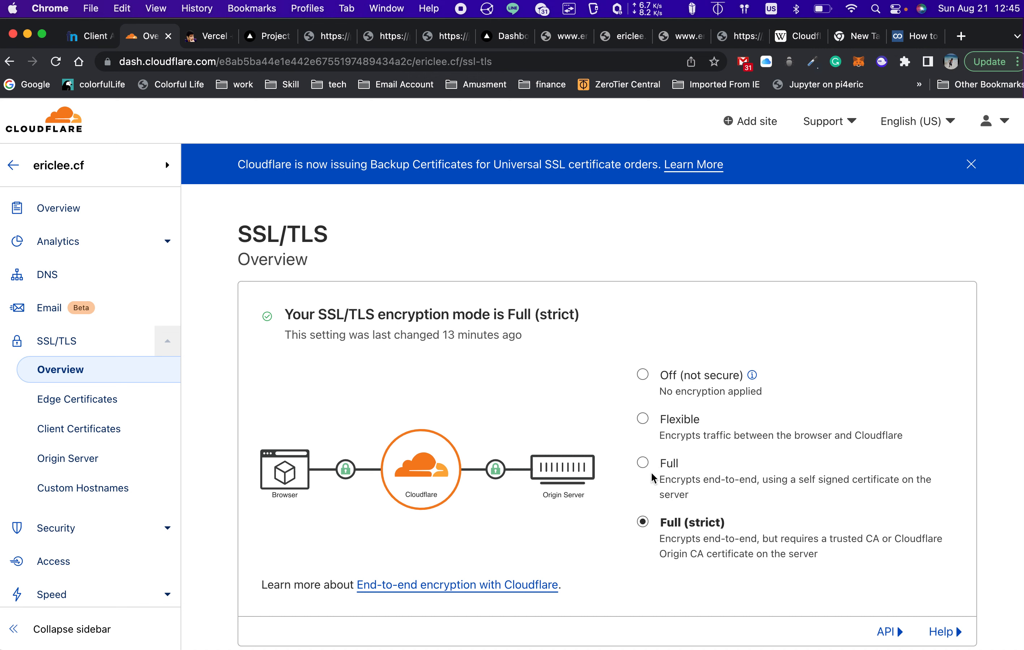
scroll(526, 468, down, 3)
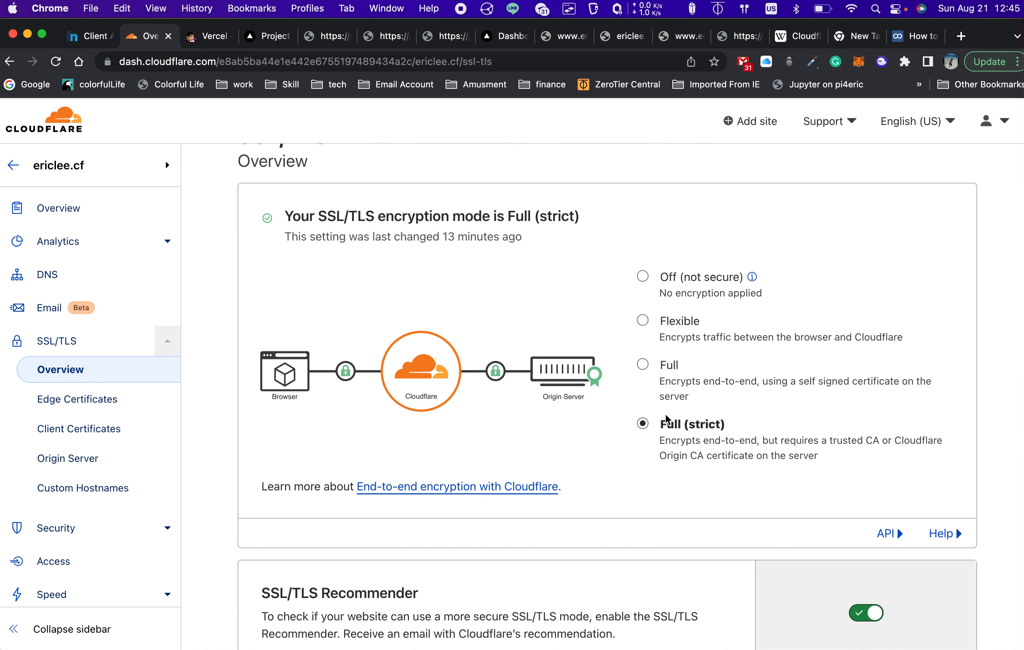
click(658, 424)
drag(271, 396, 297, 396)
click(282, 400)
click(271, 36)
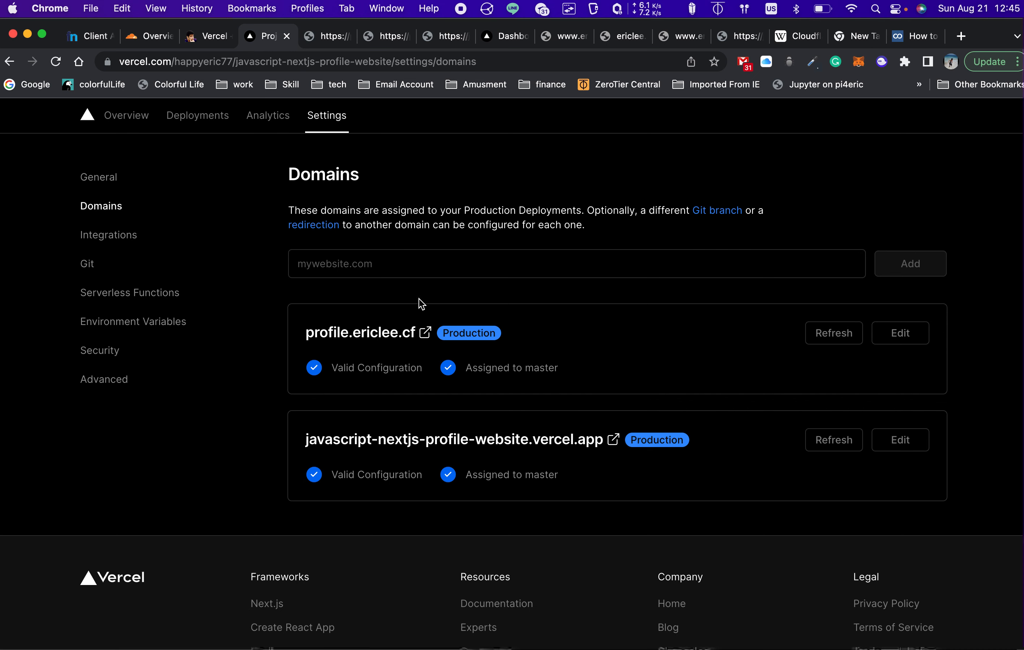
click(145, 37)
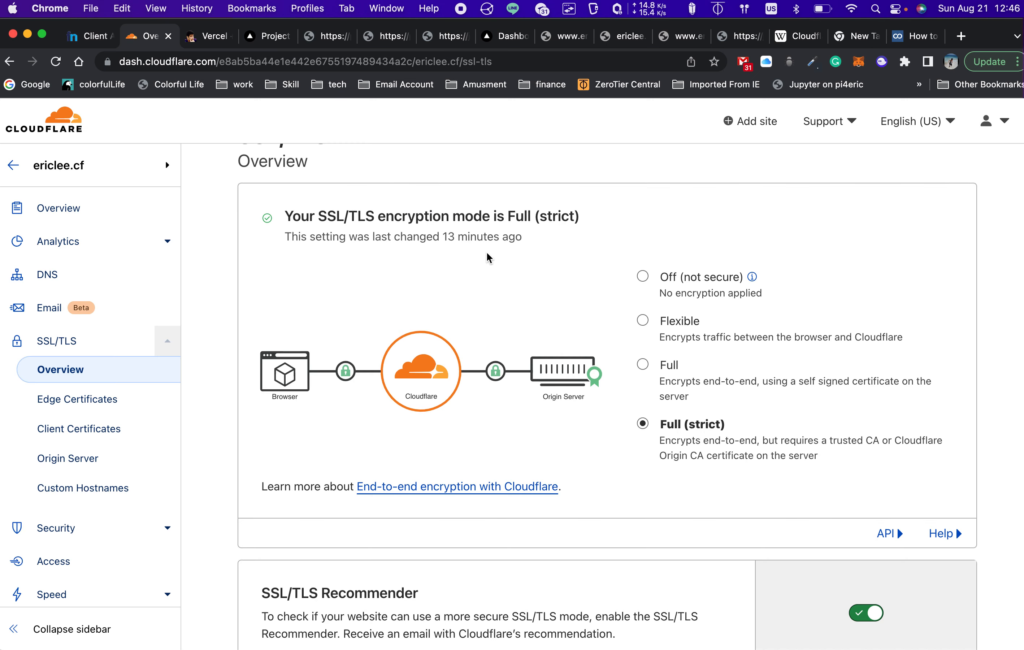